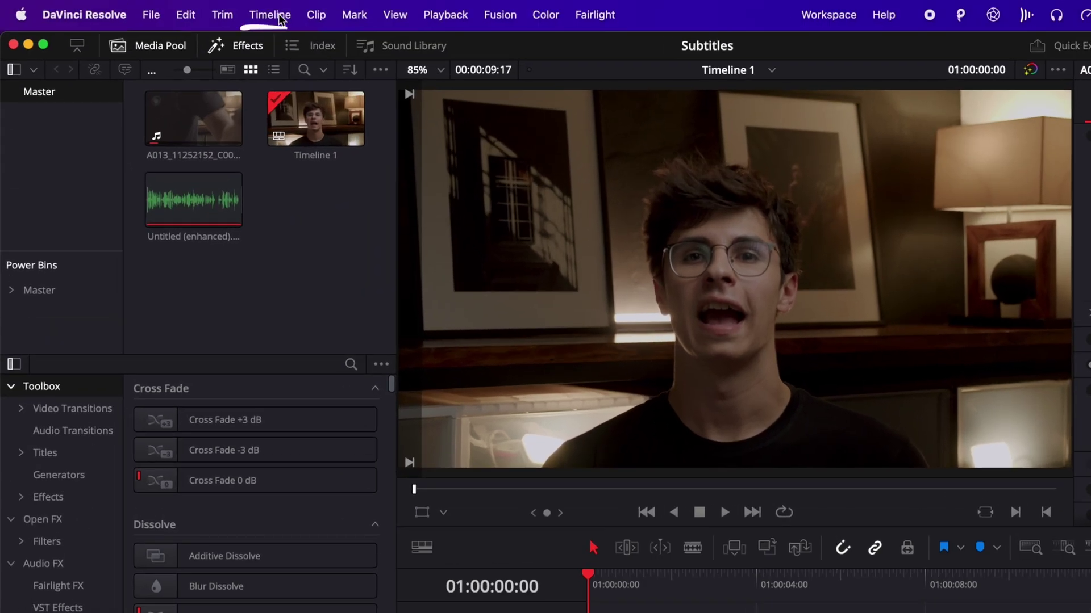
Create subtitles from the clip's audio in English, with the Subtitle Default preset and 42 characters per line
click(278, 17)
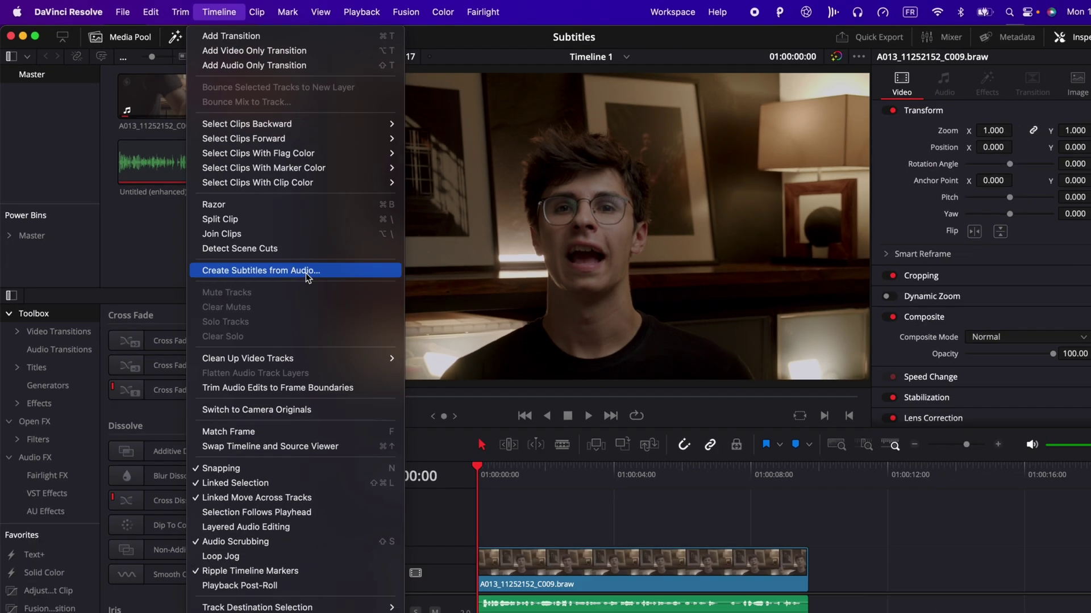
click(376, 335)
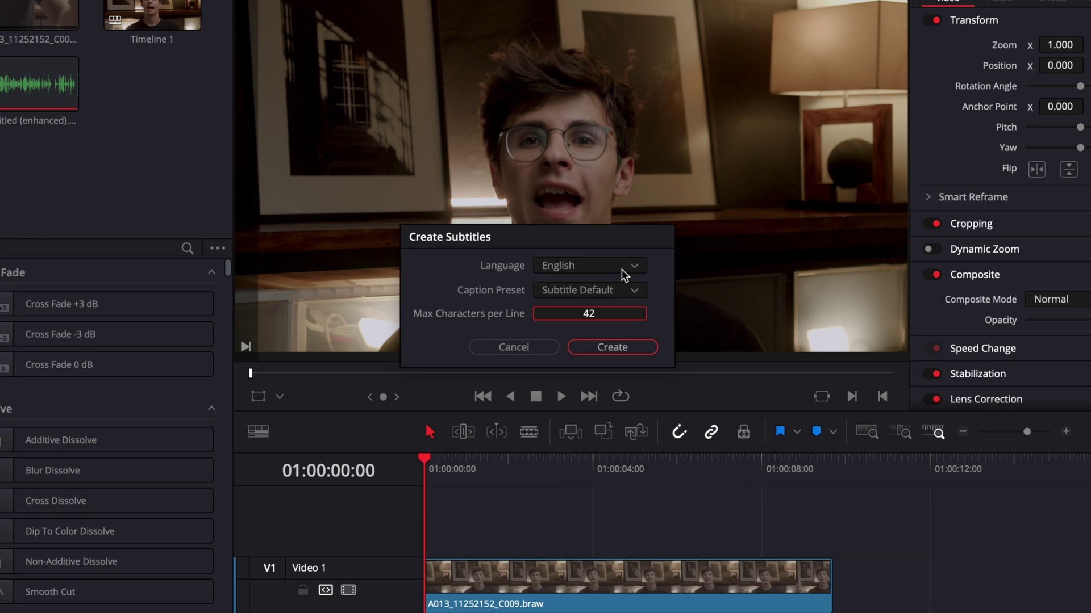
click(556, 265)
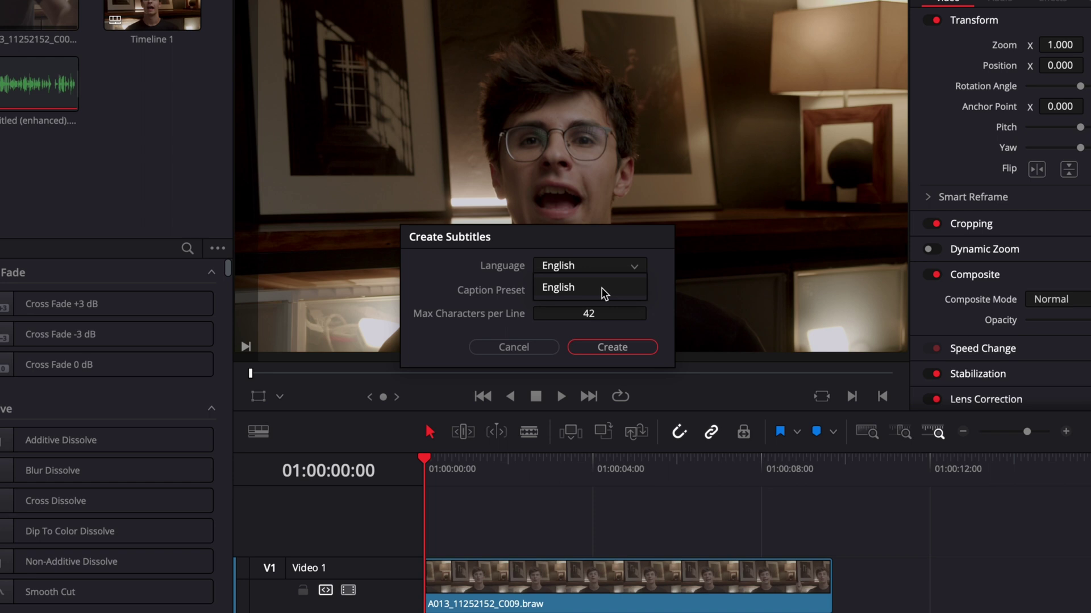
click(653, 267)
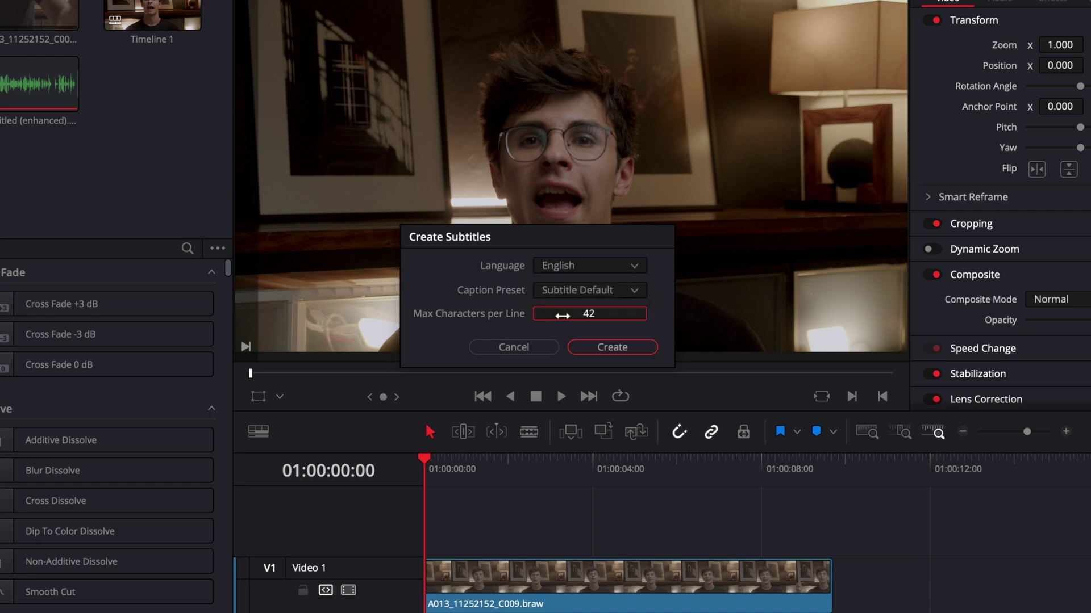
click(568, 292)
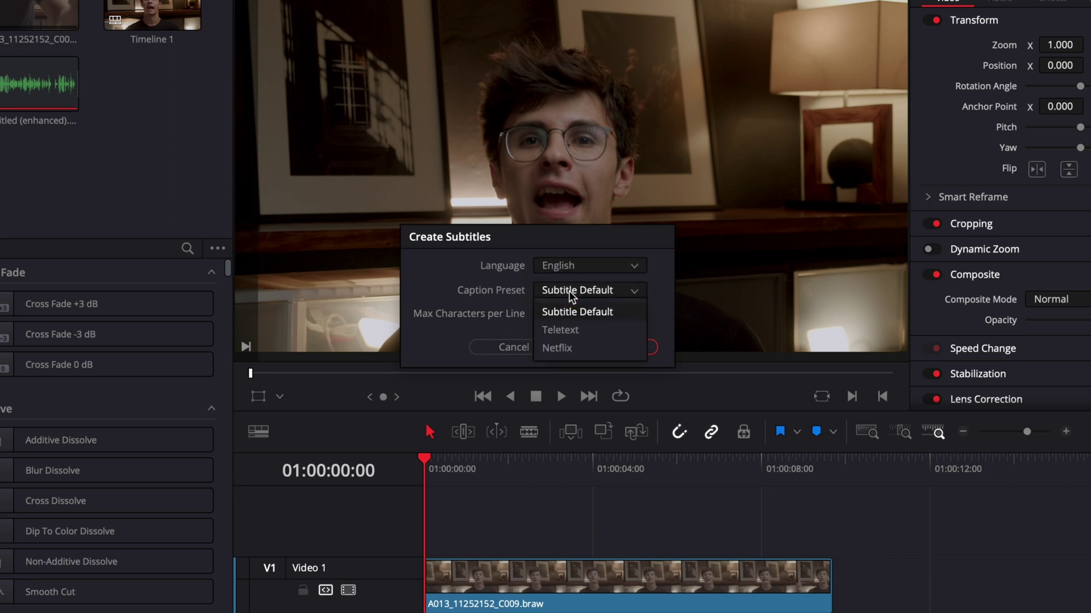
click(634, 311)
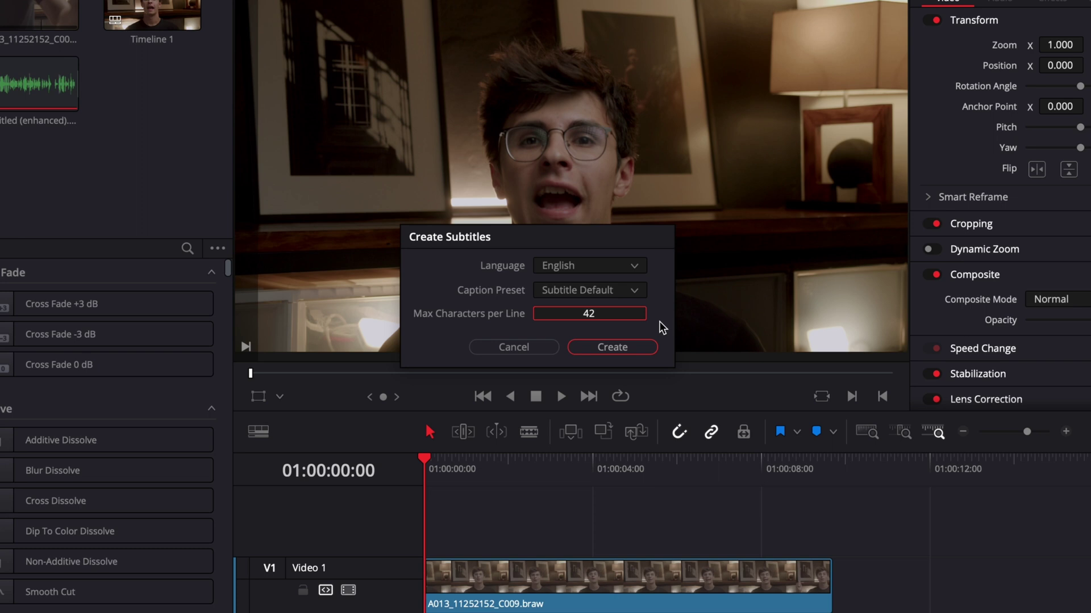
click(628, 346)
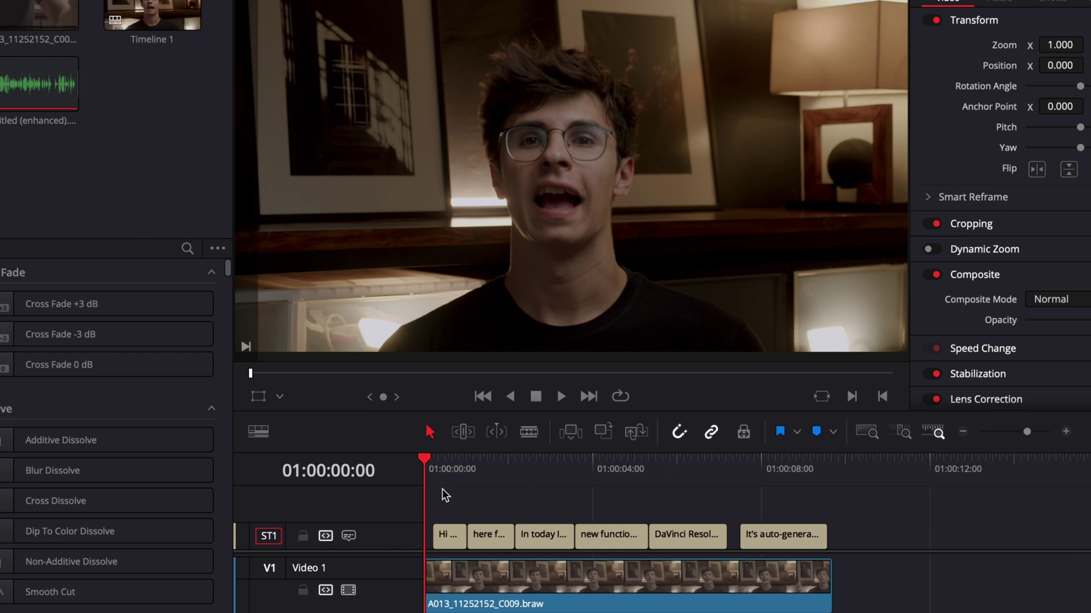
Briefly play the new subtitles, then scrub back to the first two captions
key(space)
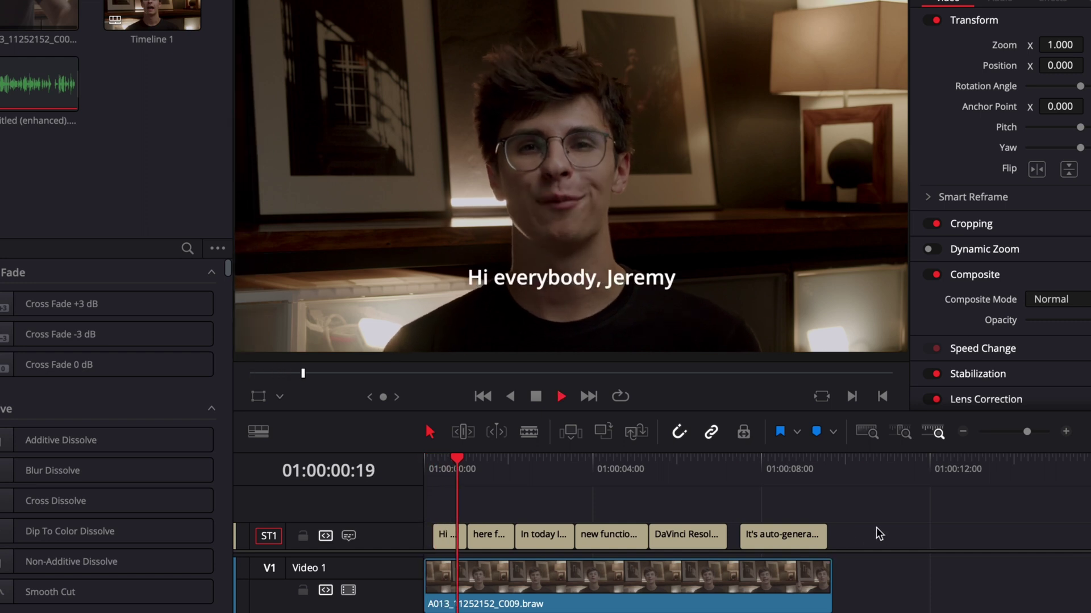
key(space)
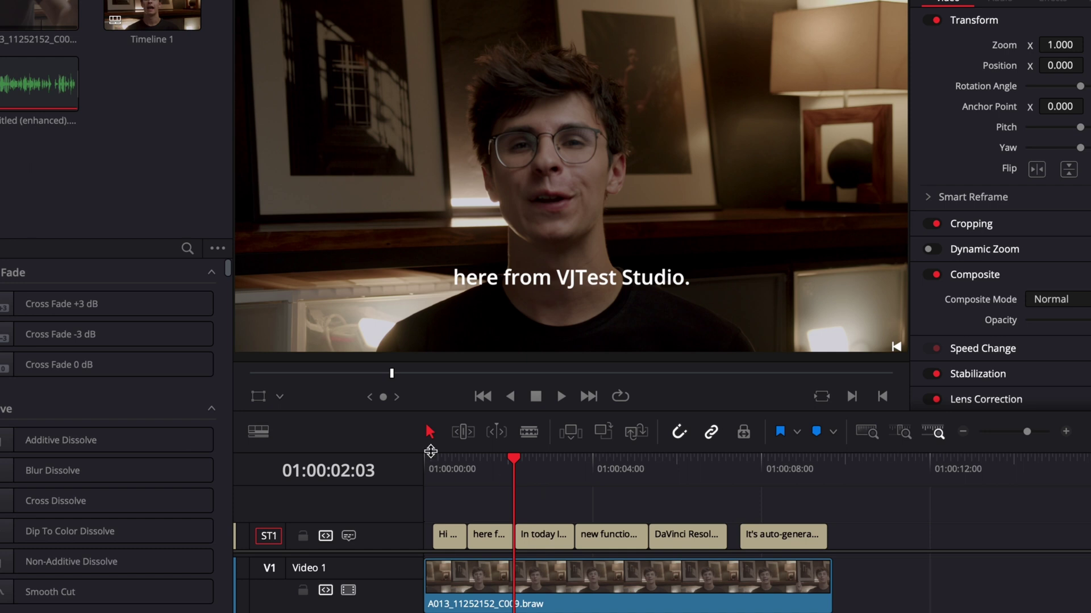
drag(432, 460, 449, 468)
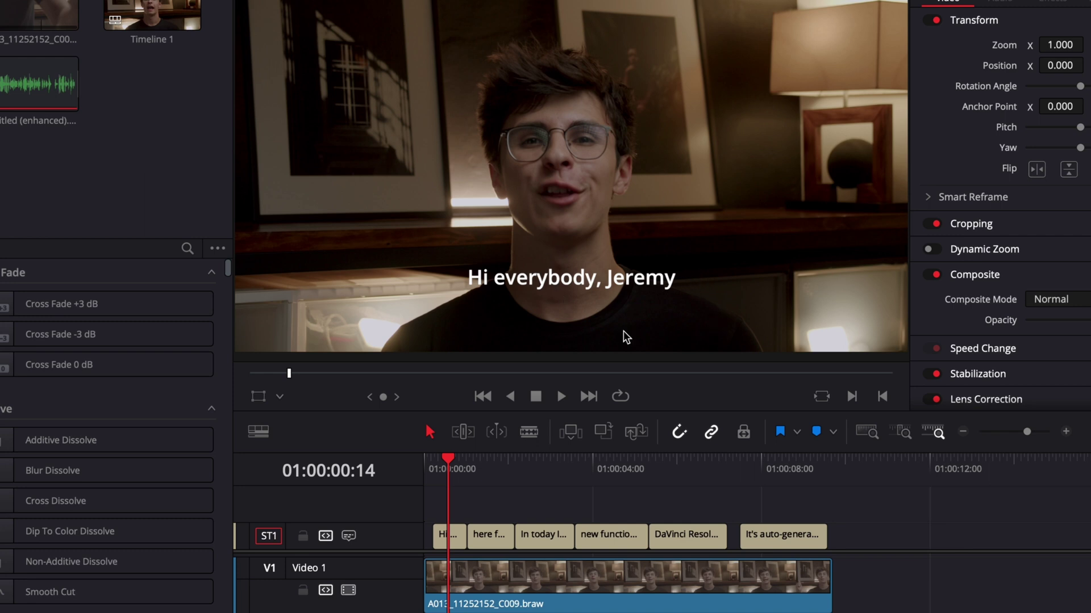
click(467, 462)
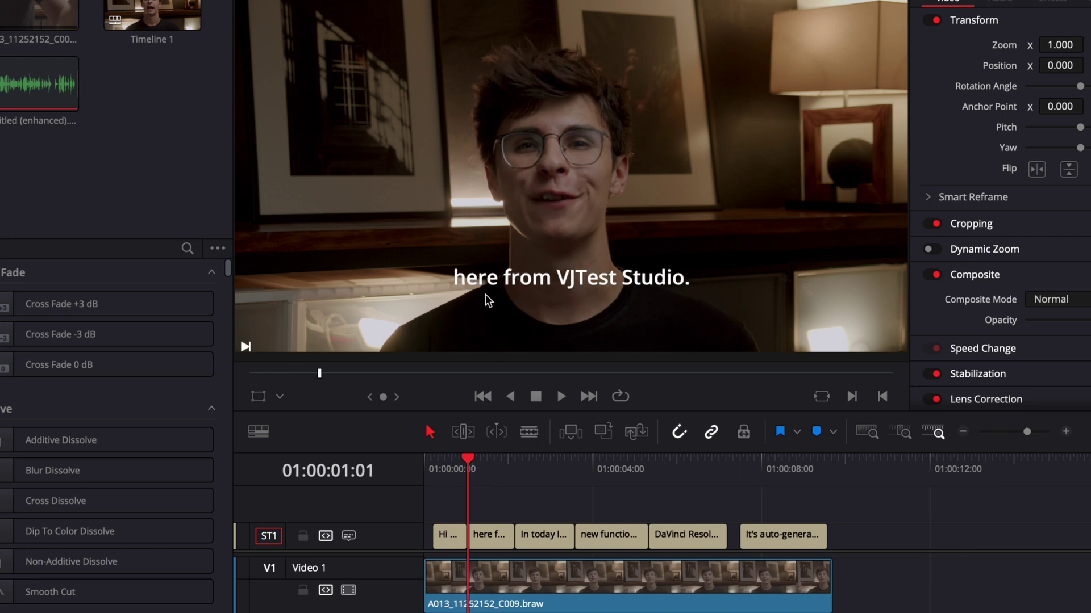
Zoom in on the first subtitles and trim the second caption's start 3 frames later
scroll(527, 472, up, 2)
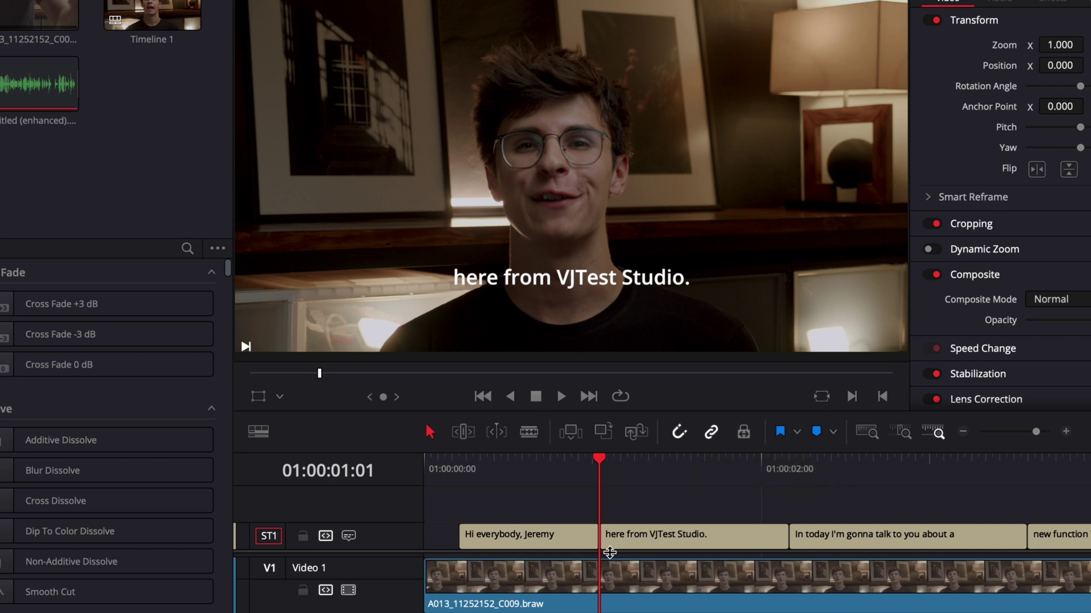
key(super+equal)
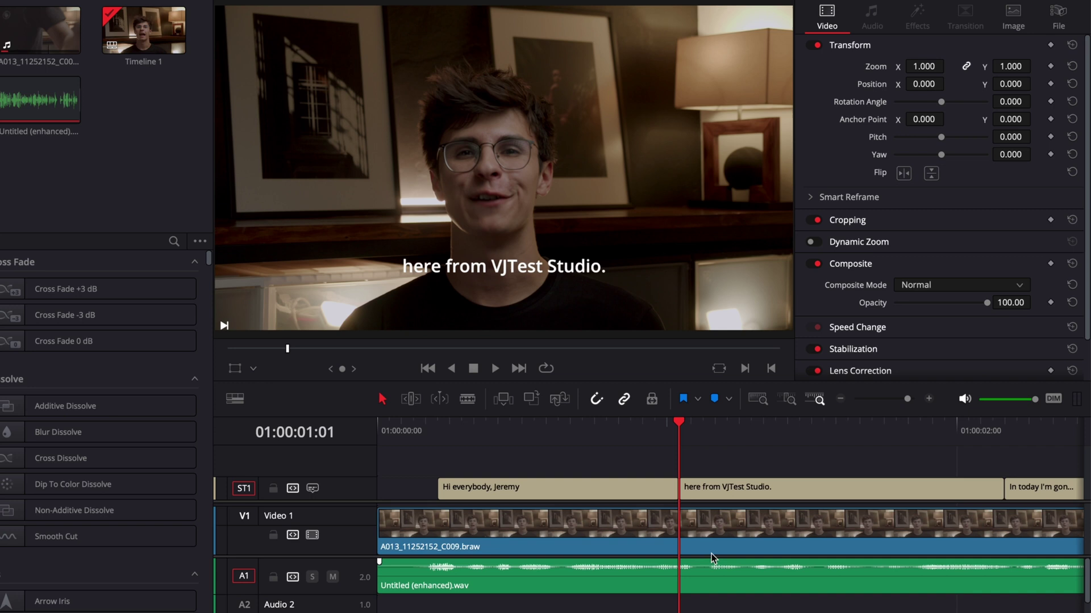
key(space)
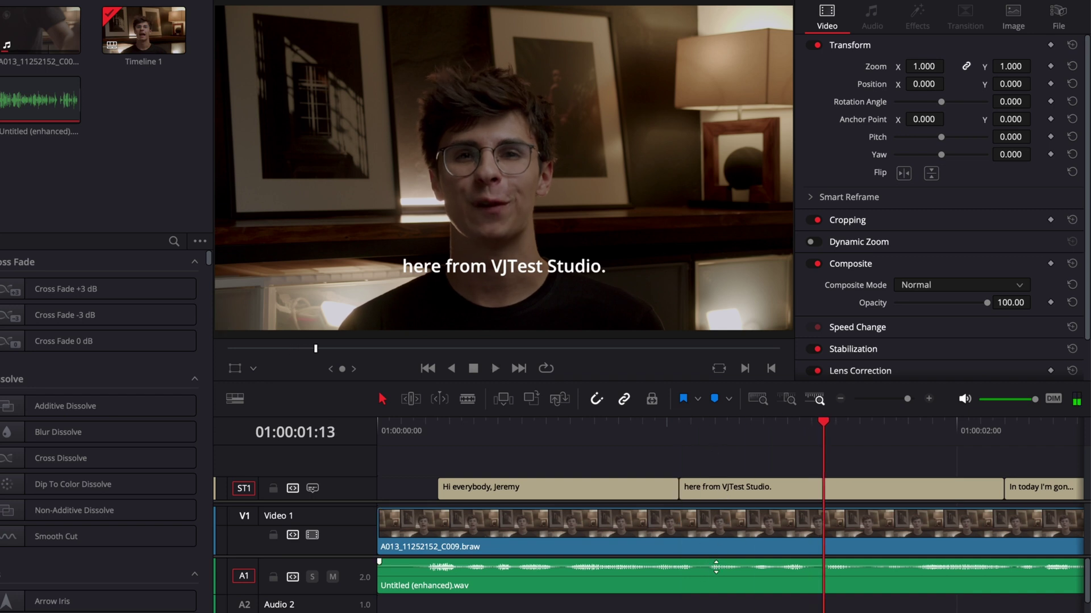
drag(680, 490, 715, 492)
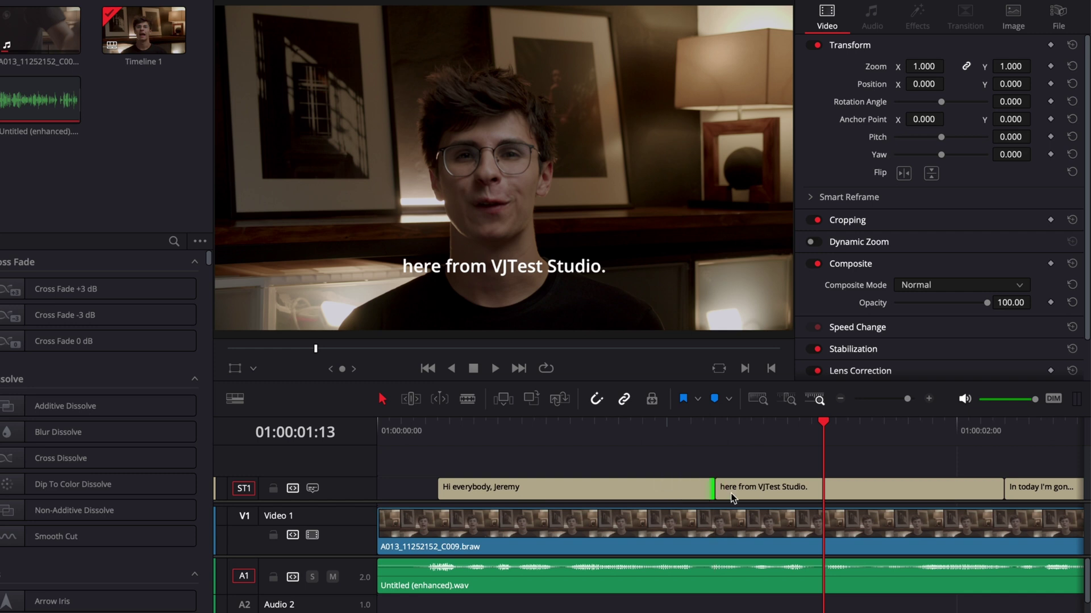
Select the first subtitle clip and add 'here' to the end of its caption text
click(735, 494)
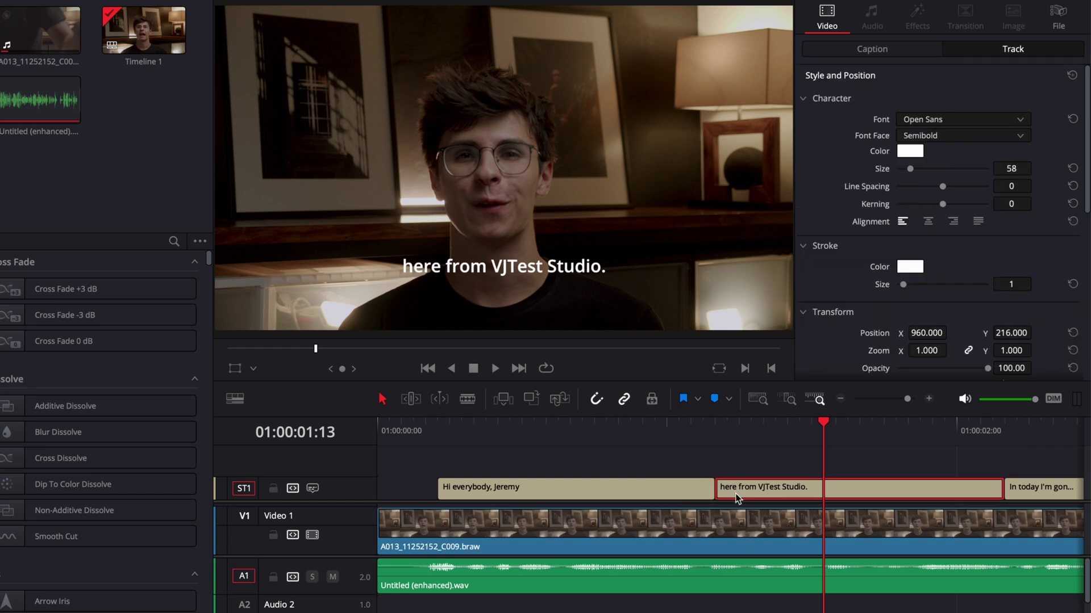
click(624, 487)
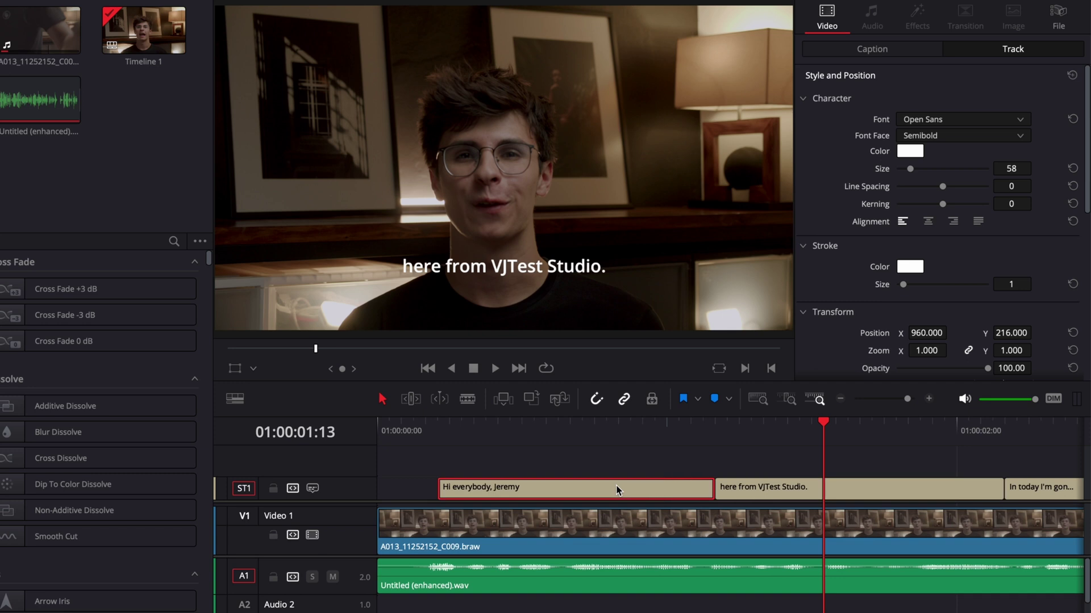
click(864, 50)
click(903, 128)
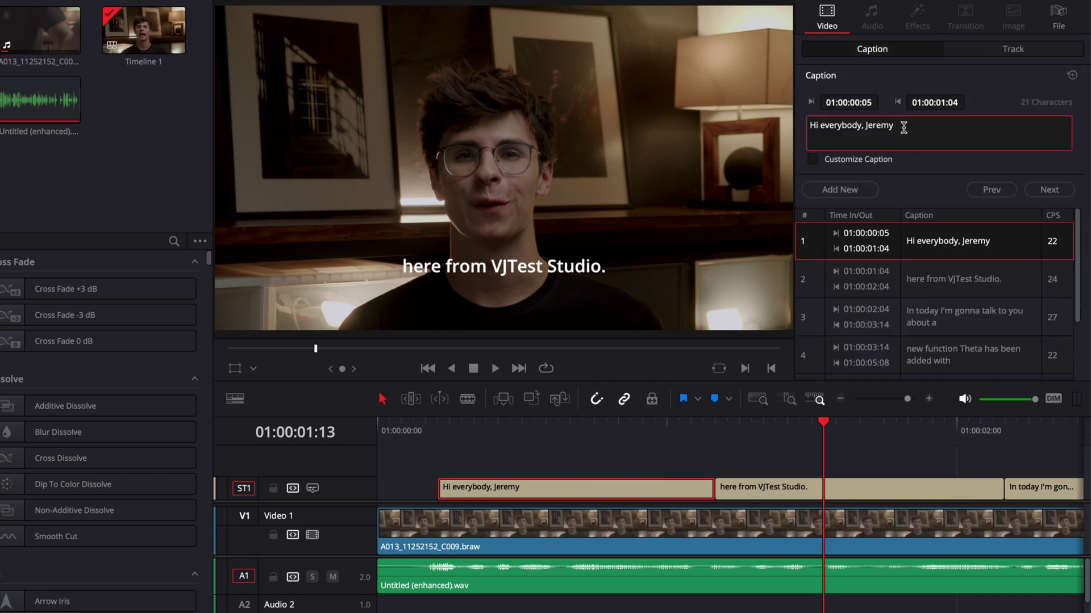
text(here)
Replace the second caption's leading word, typing 'ideo Editor' in its place
click(905, 279)
mouse_move(829, 122)
mouse_down()
mouse_move(798, 128)
mouse_move(837, 126)
mouse_up()
key(BackSpace)
text(ideo)
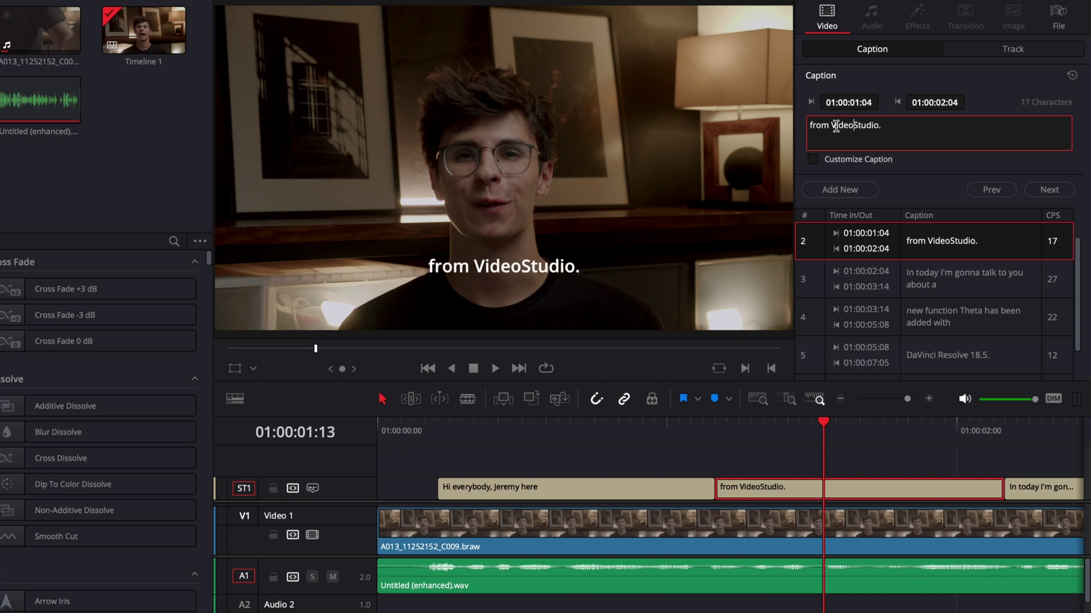
text( Editor)
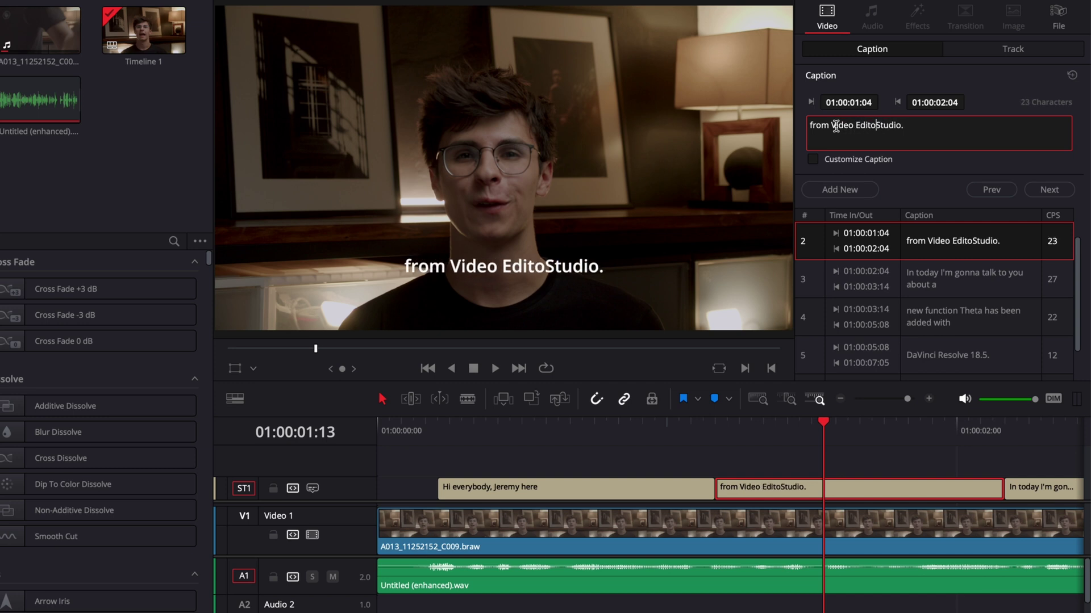
Play the edited captions from the timeline start and glance at the track style settings
click(379, 431)
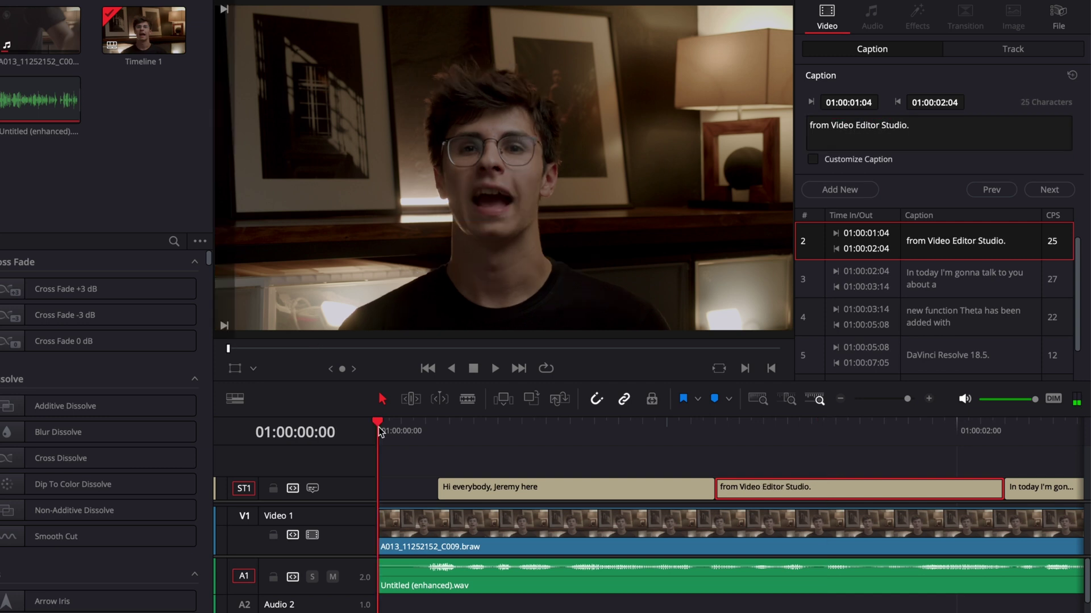
key(space)
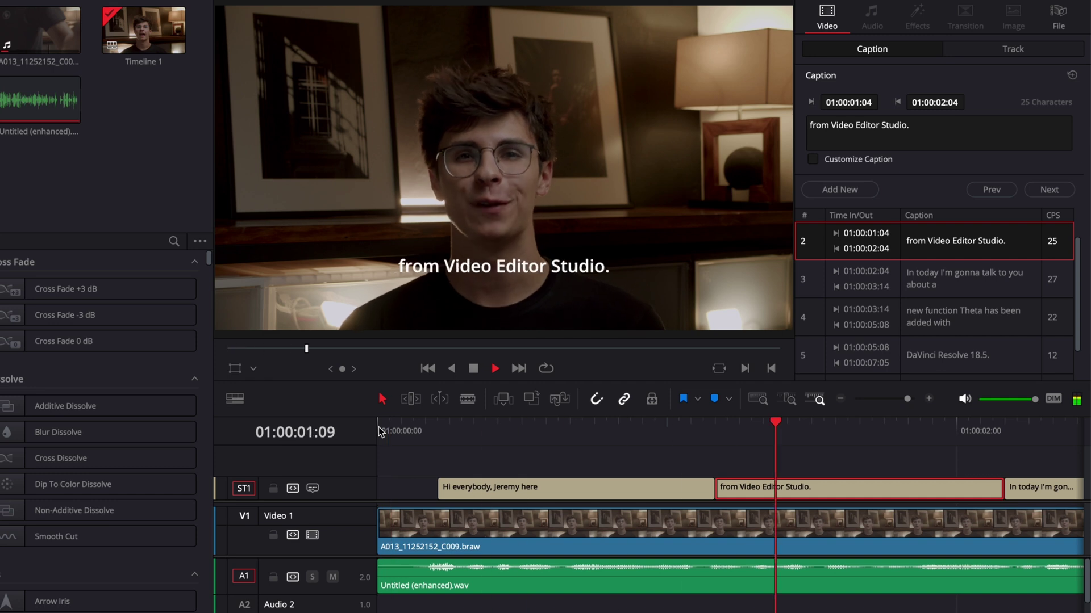
key(space)
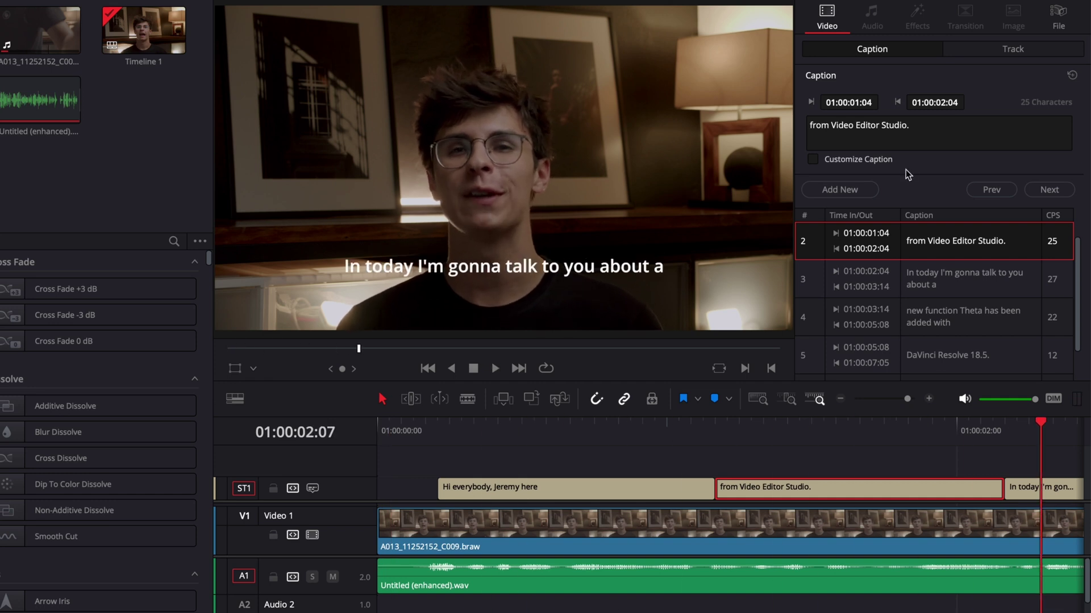
click(1004, 51)
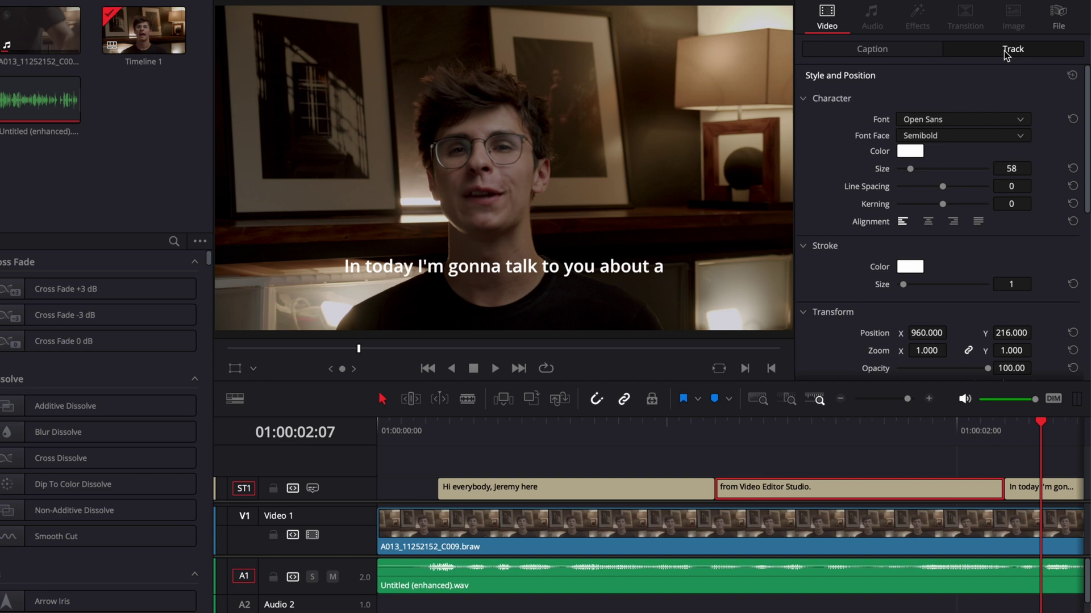
click(892, 51)
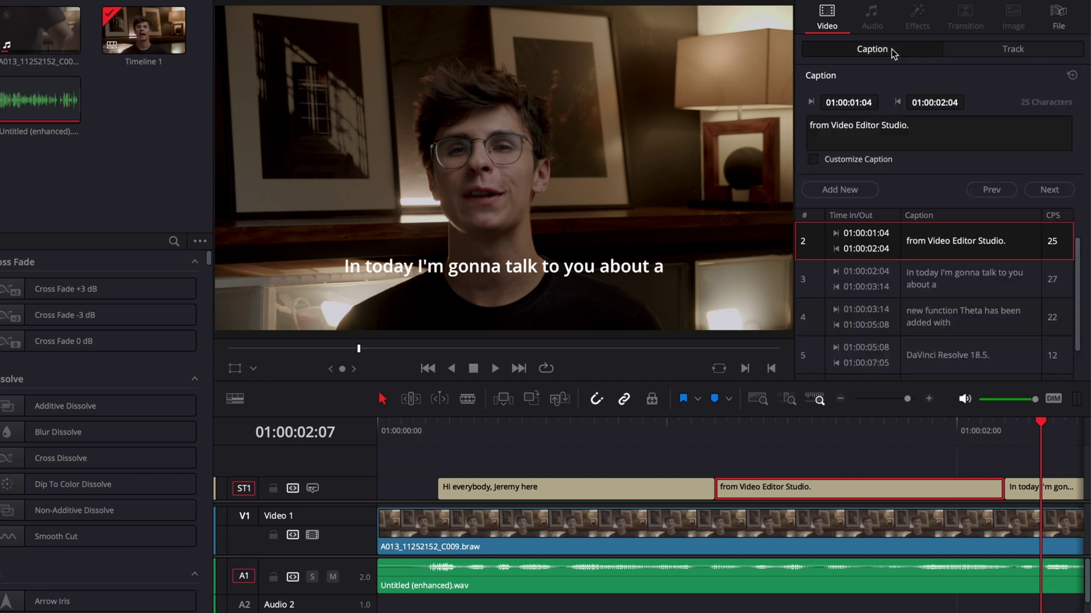
Browse captions three to five in the caption list and reselect the third caption
click(956, 291)
click(958, 318)
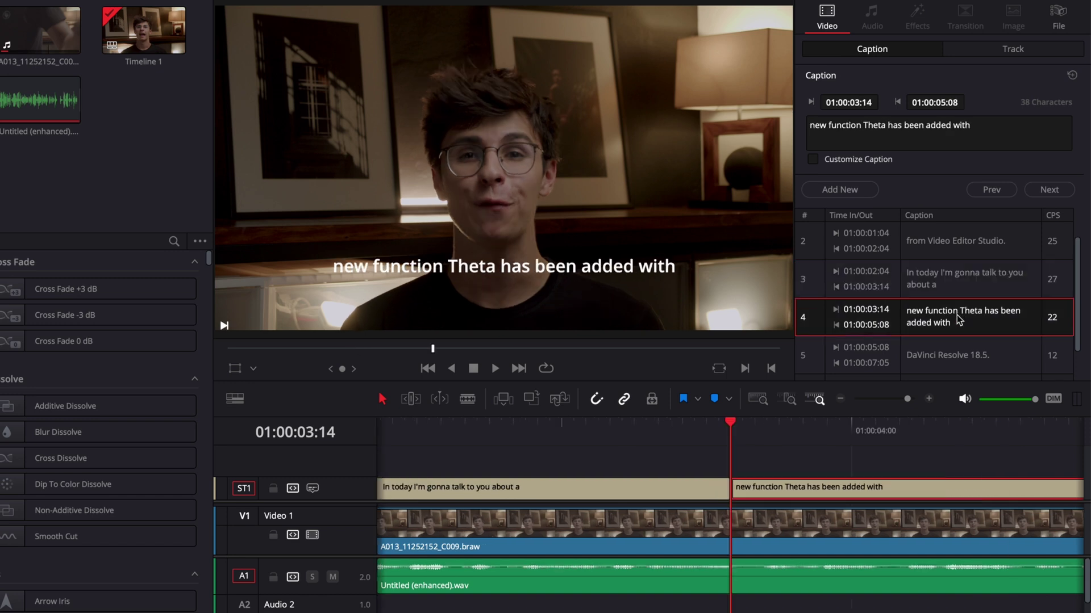
click(959, 351)
click(959, 320)
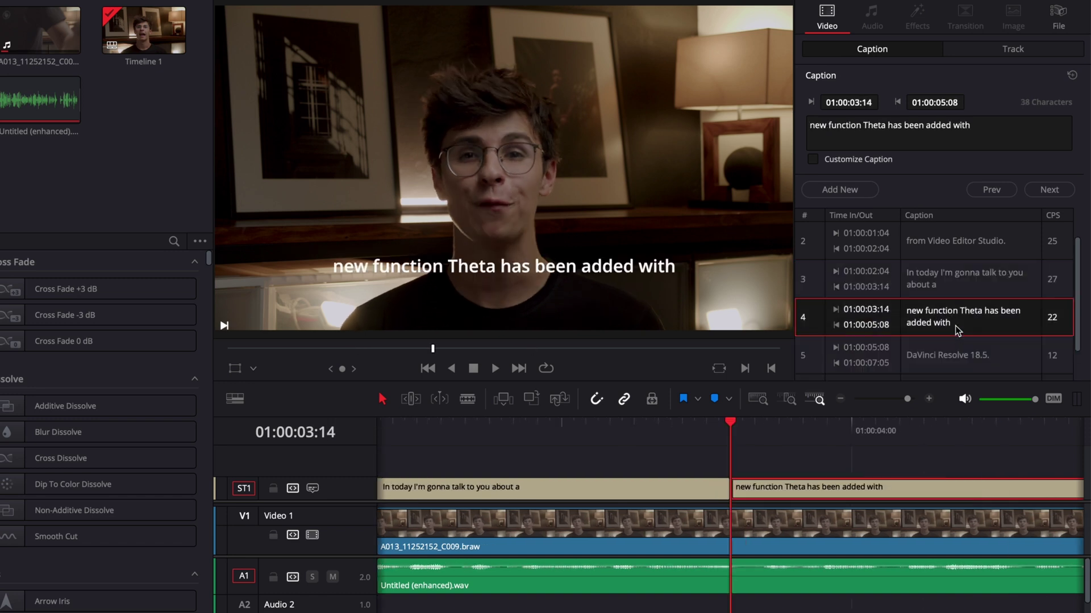
click(959, 290)
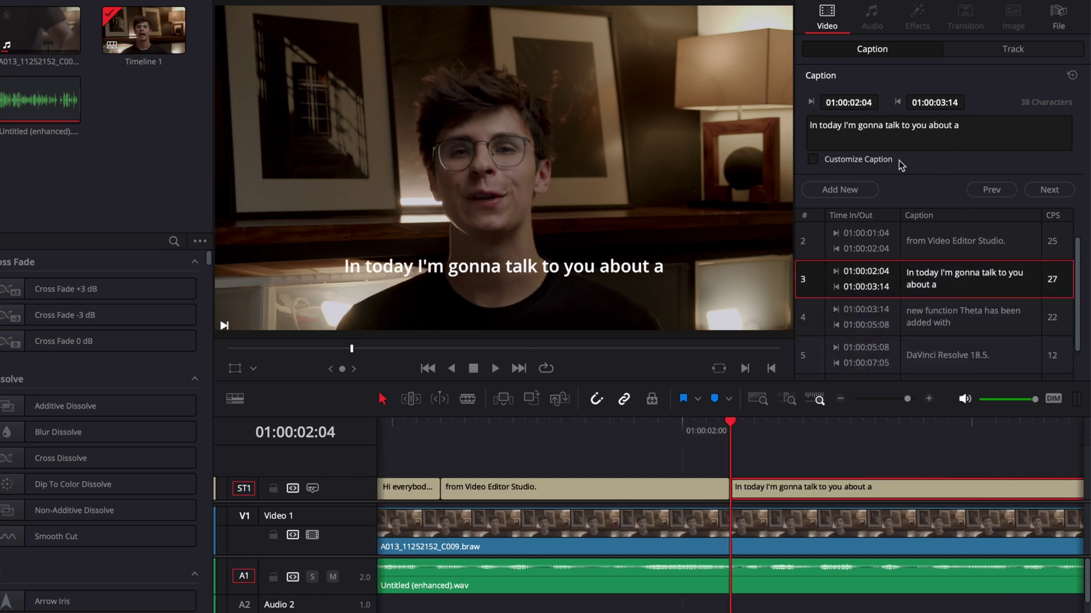
click(947, 246)
click(952, 280)
Change caption 3's opening word 'In' to 'And', then step through captions 4 to 6
click(816, 125)
key(BackSpace)
key(BackSpace)
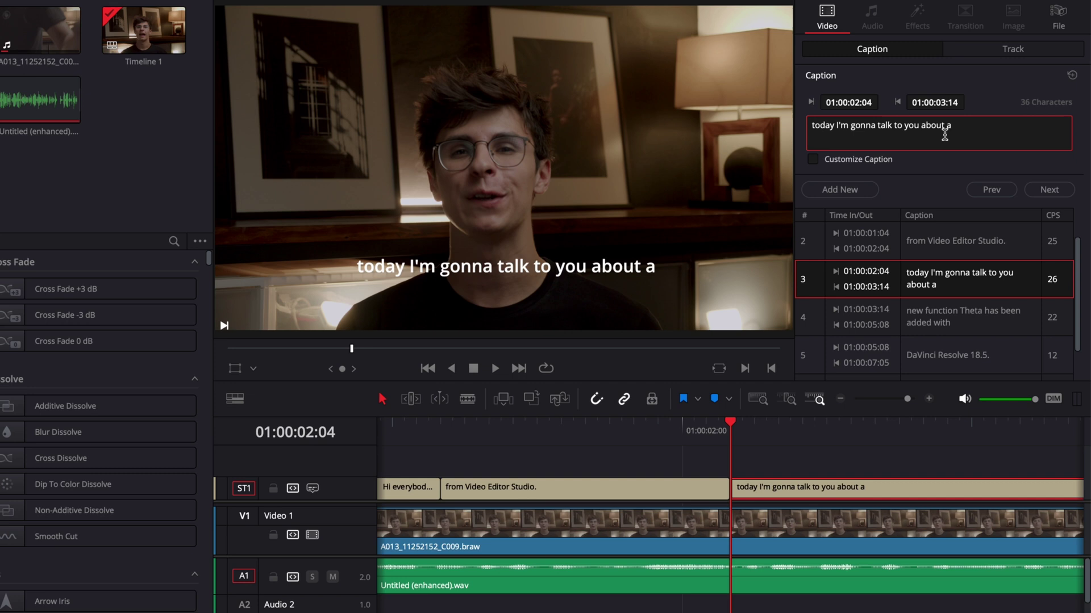
text(And)
click(933, 328)
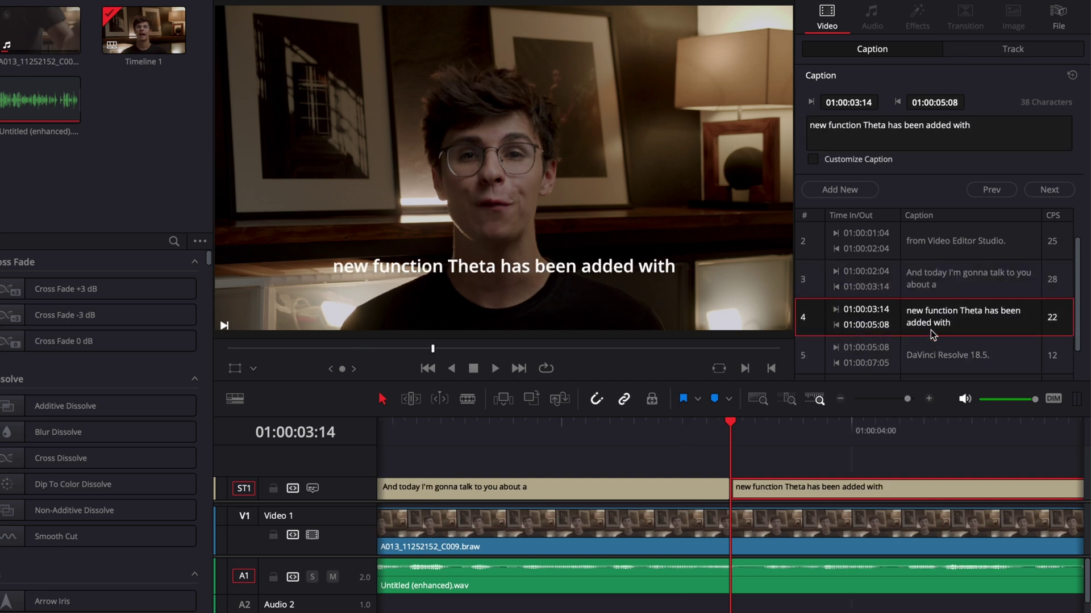
click(932, 355)
click(932, 355)
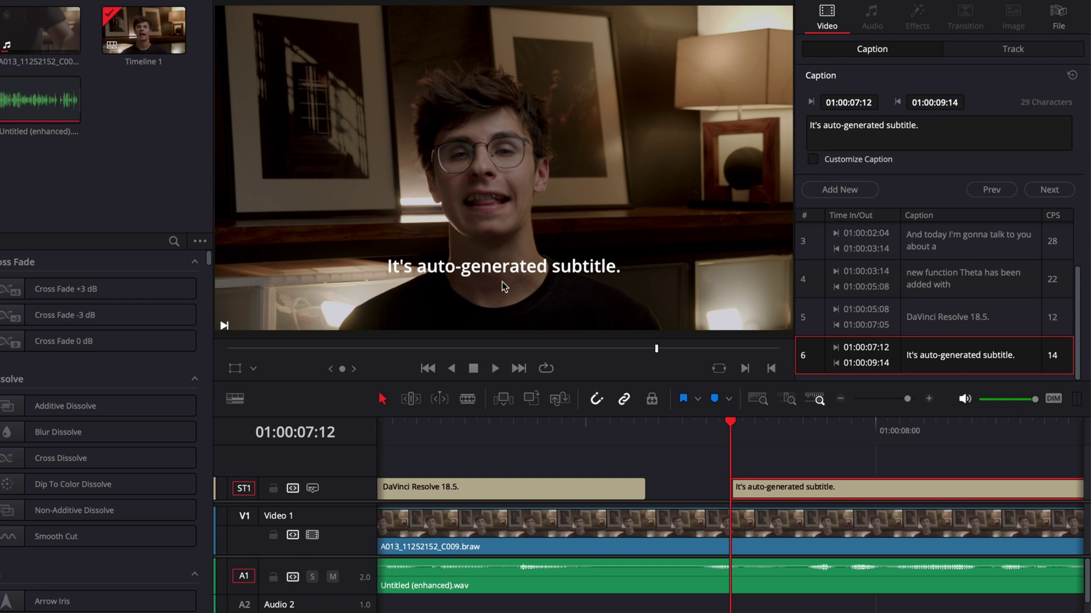
Review the subtitle track's style settings: Open Sans Semibold, size 58
click(1037, 49)
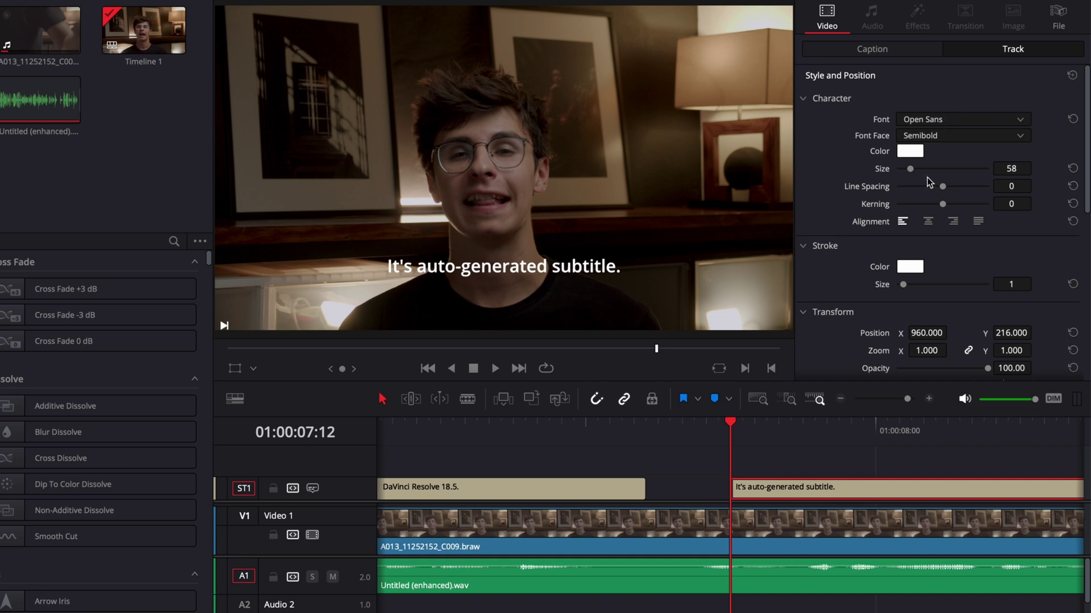
scroll(927, 177, down, 5)
scroll(876, 216, down, 5)
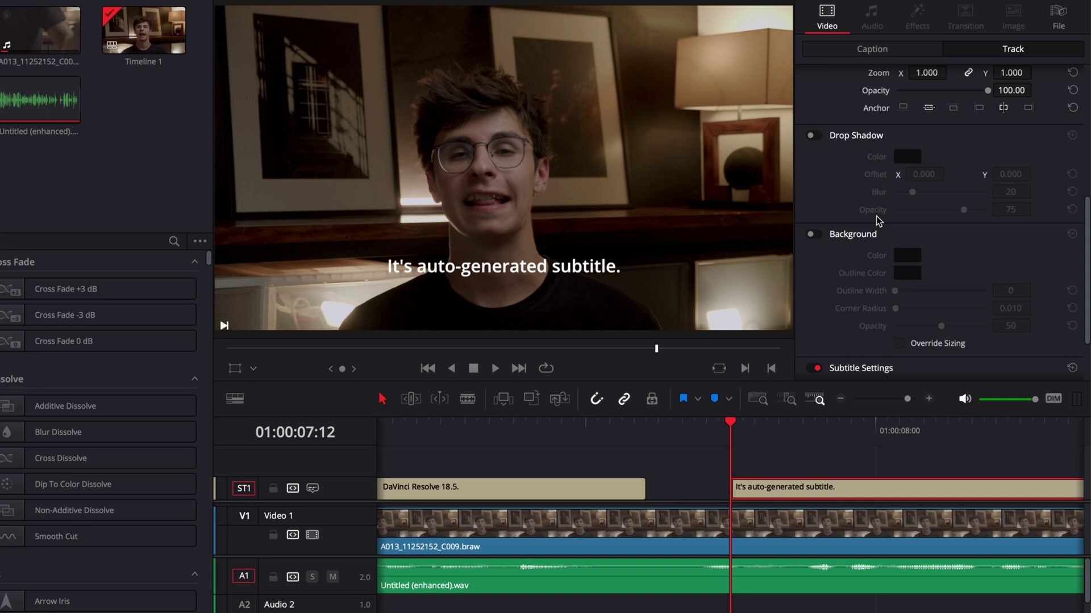
scroll(855, 287, down, 4)
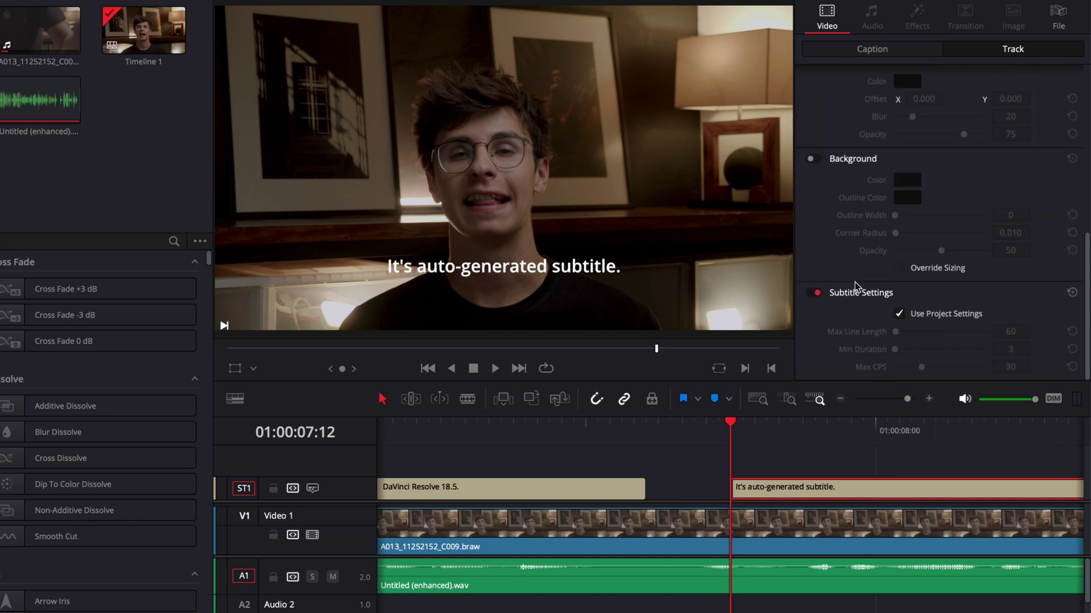
scroll(880, 148, up, 7)
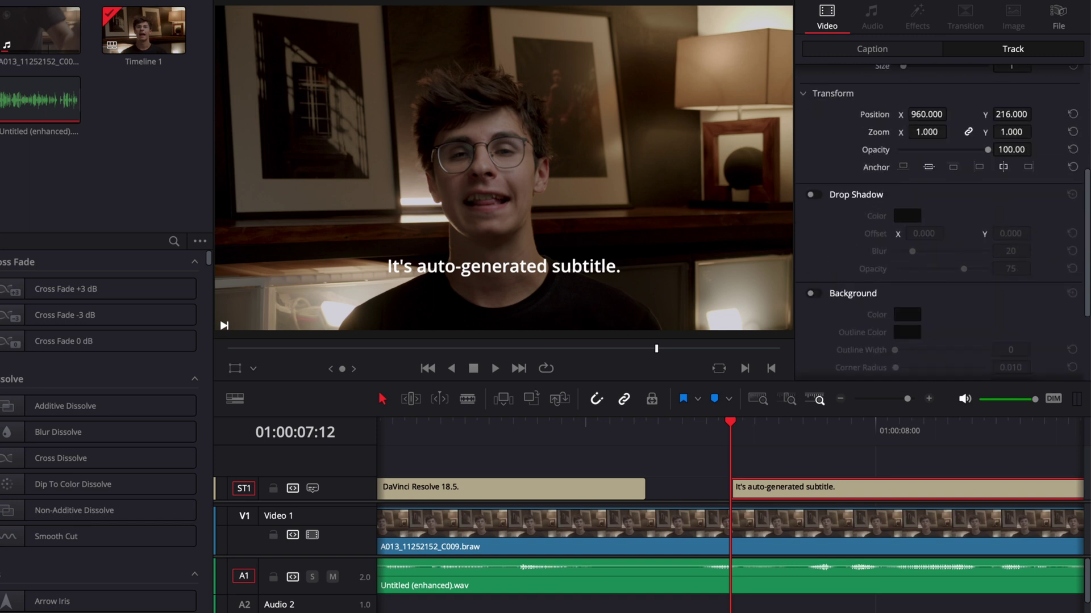
scroll(880, 147, up, 8)
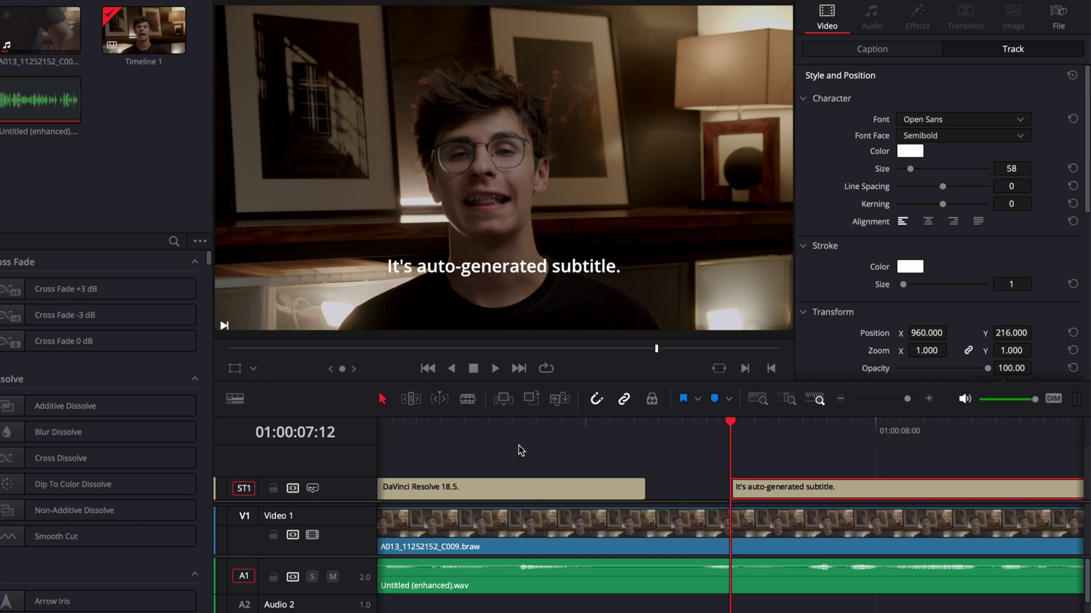
scroll(587, 471, down, 5)
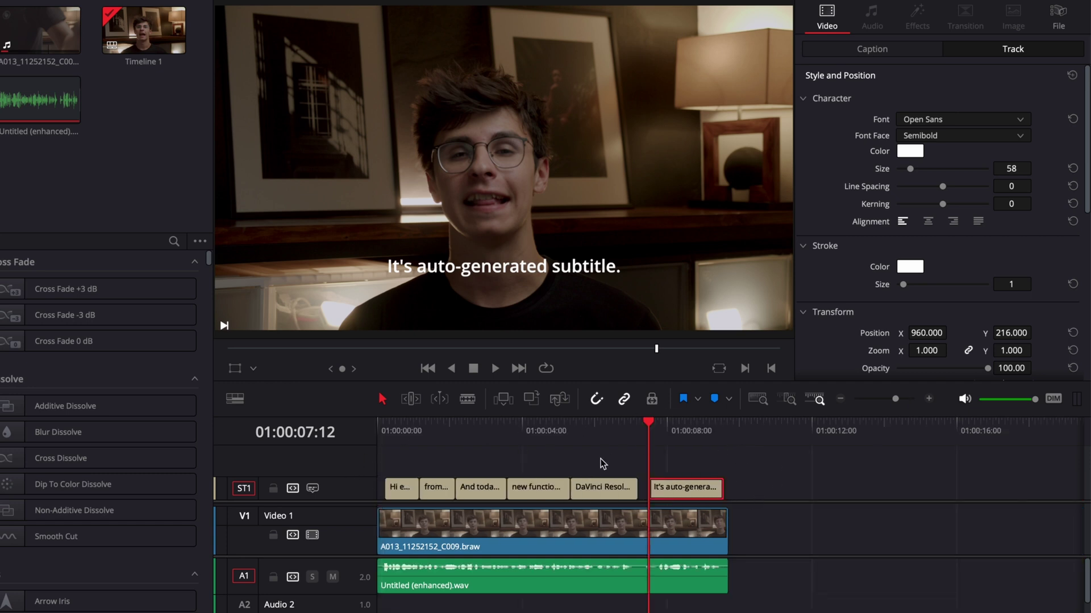
Select the 'new function Theta' caption, enable Customize Caption and set its text colour to Yellow
click(533, 423)
click(544, 494)
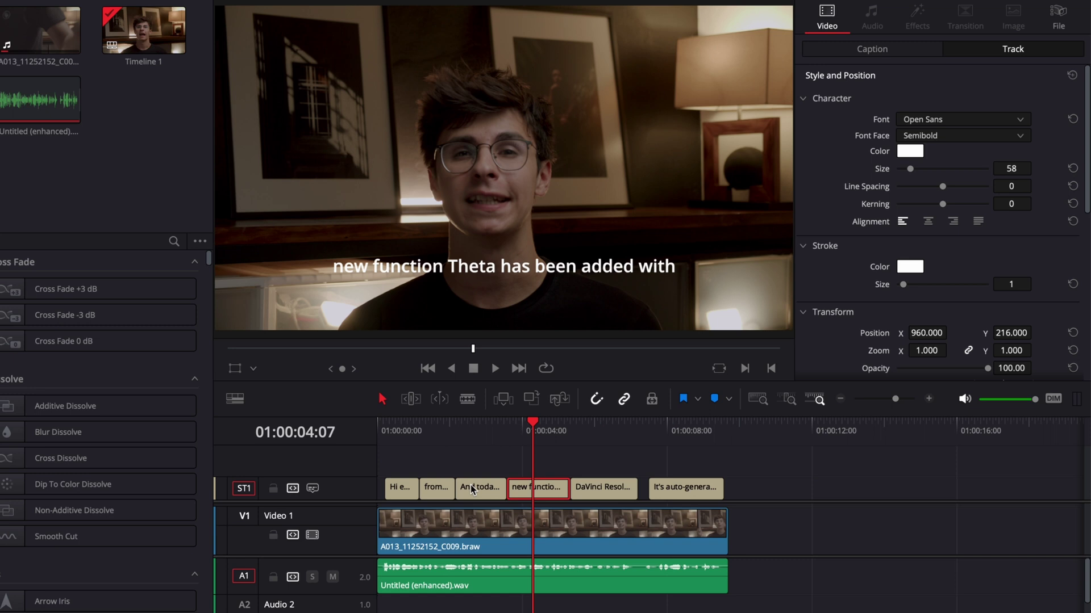
click(872, 50)
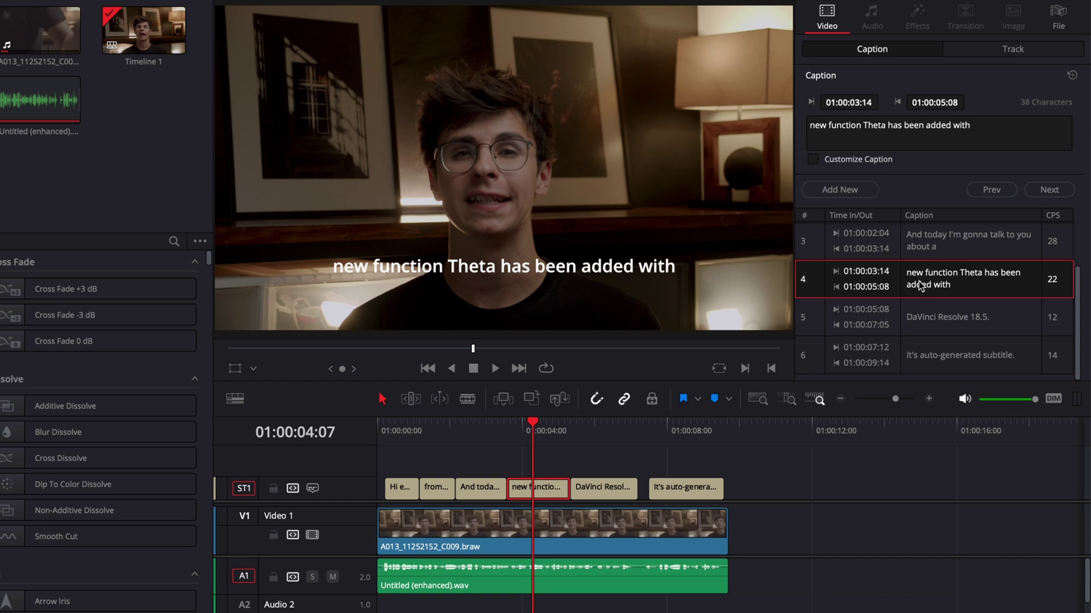
click(814, 160)
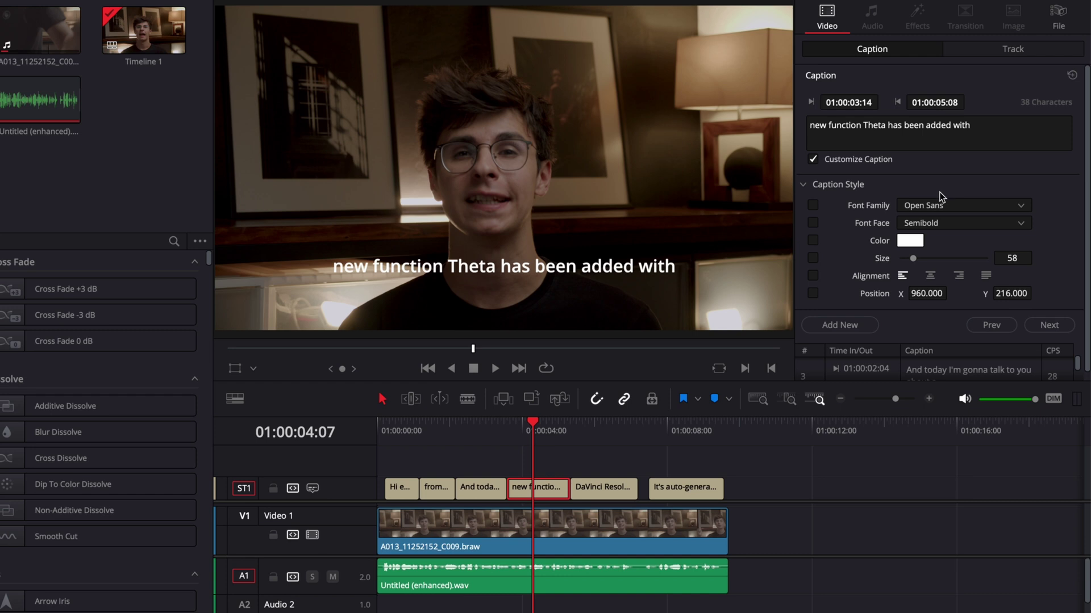
click(910, 240)
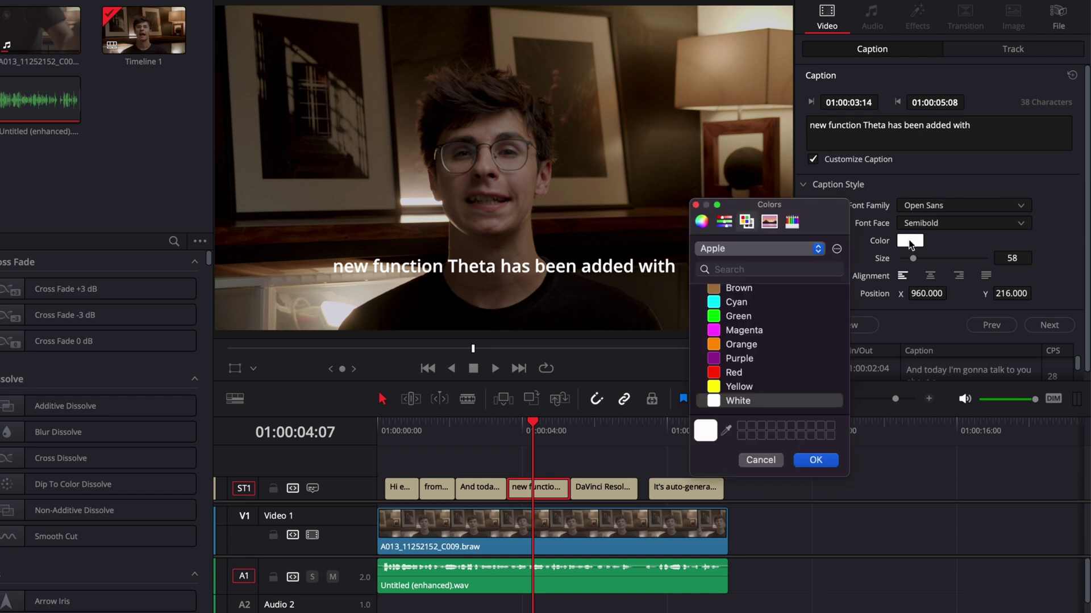
click(717, 390)
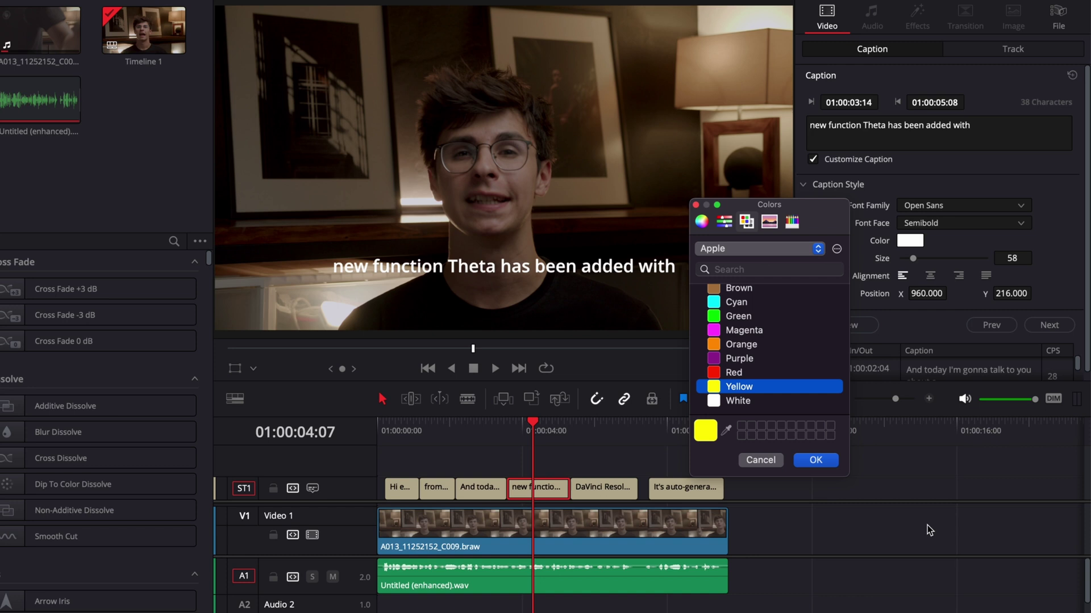
click(814, 459)
drag(505, 436, 539, 436)
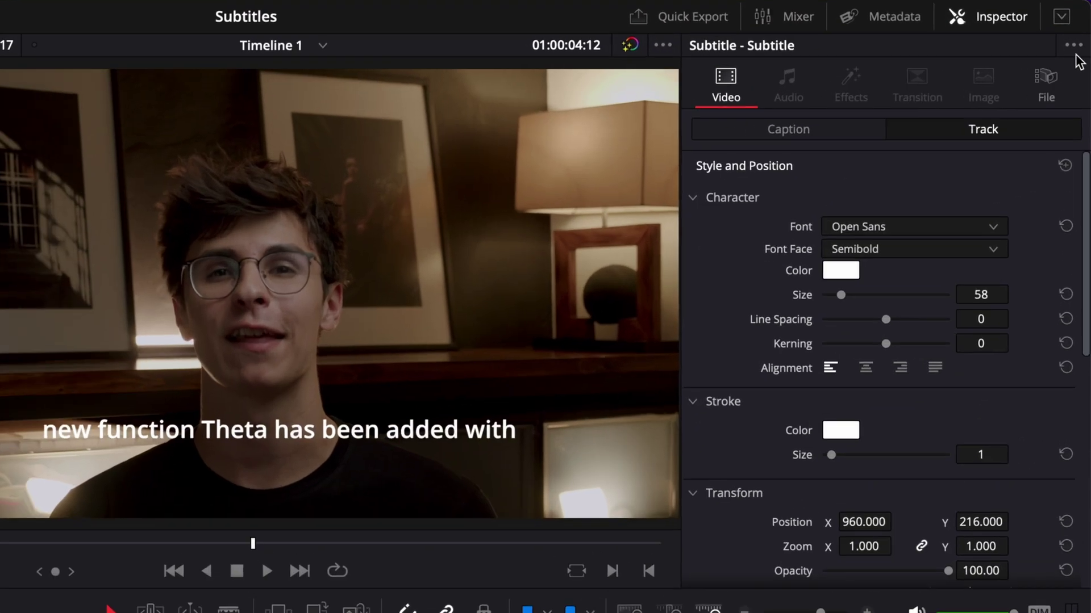
Load the saved Yellow preset onto the subtitle track and scrub across the timeline to preview it
click(1073, 45)
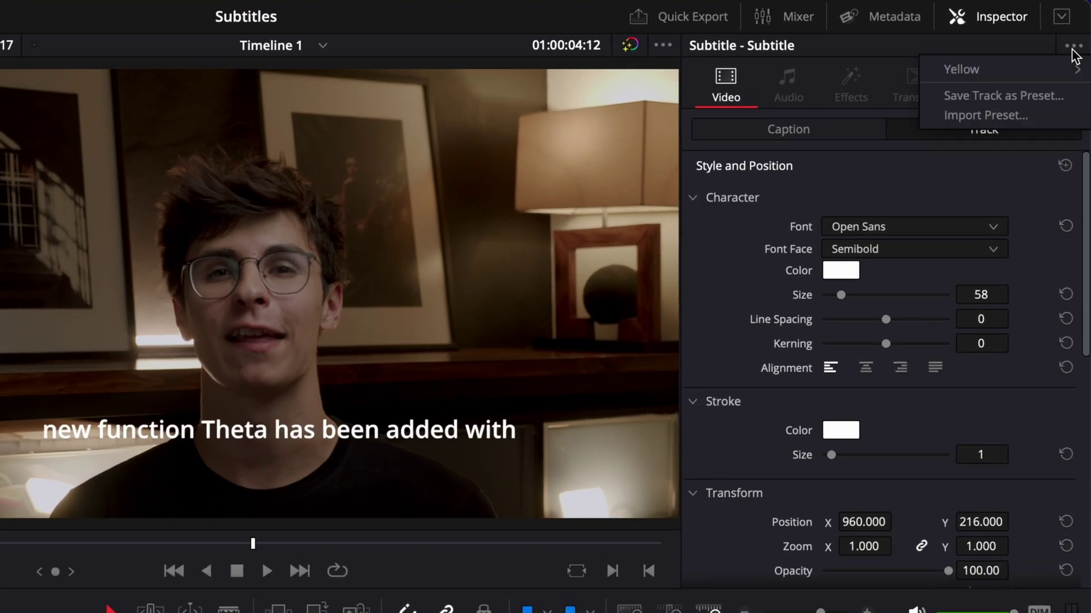
mouse_move(955, 72)
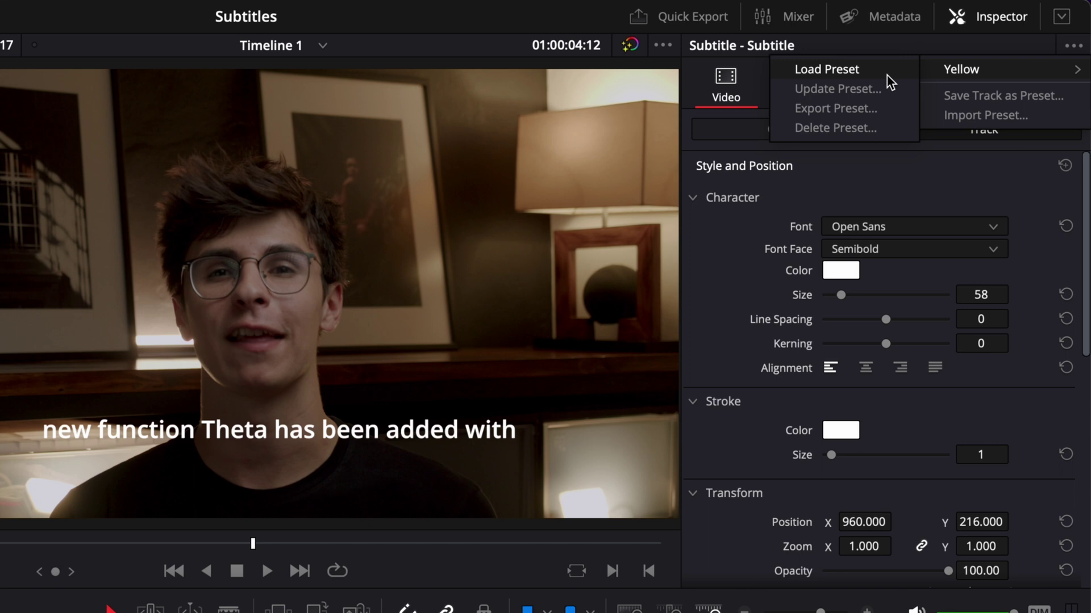
click(864, 70)
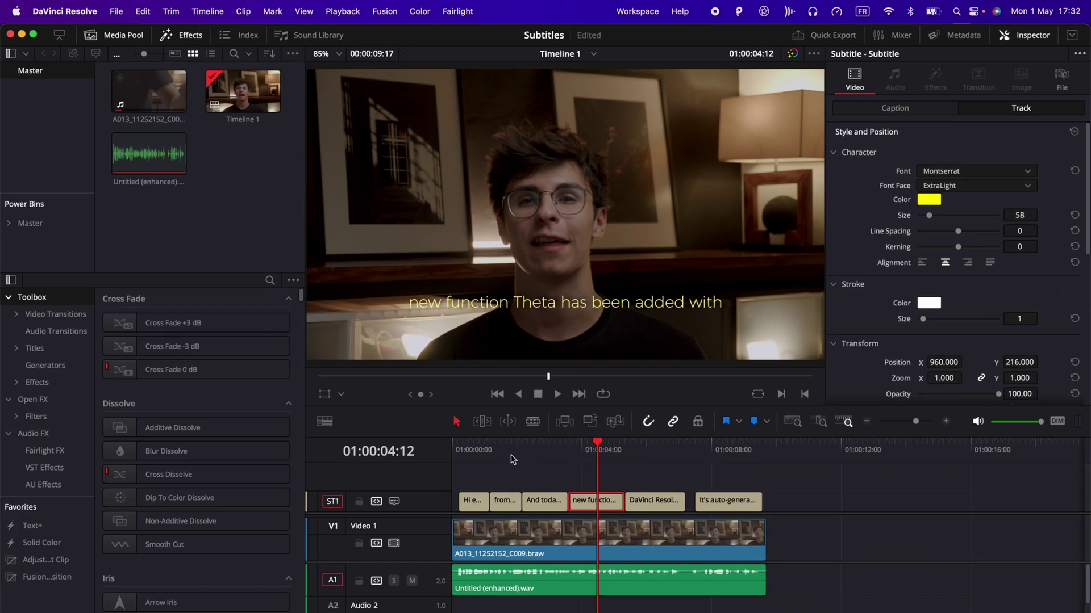
click(477, 448)
drag(383, 487, 655, 489)
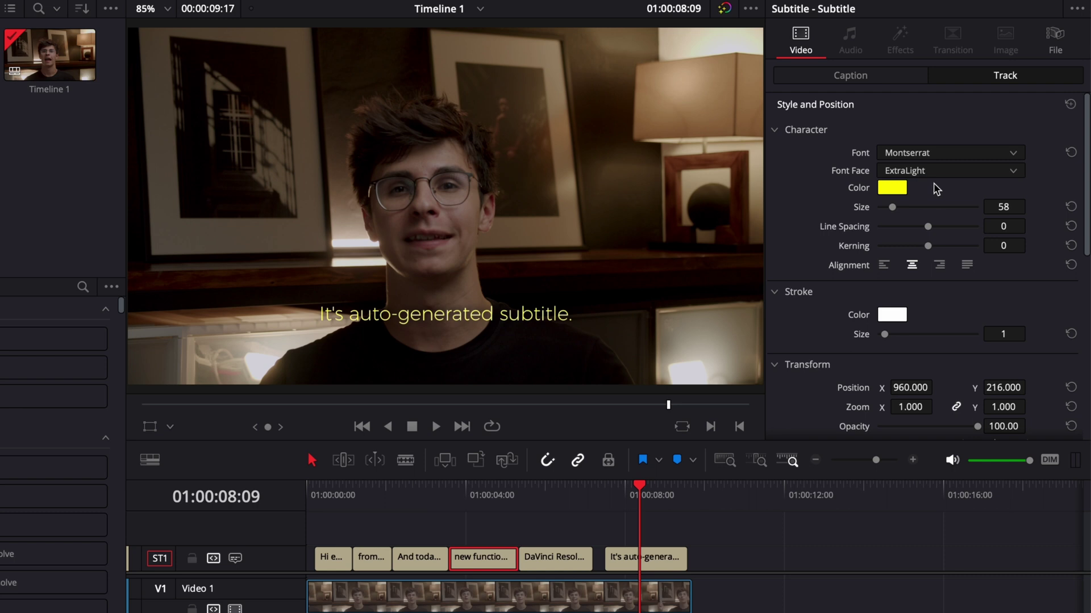
Set the font face to Montserrat Regular and overwrite the Yellow preset with these settings
click(916, 173)
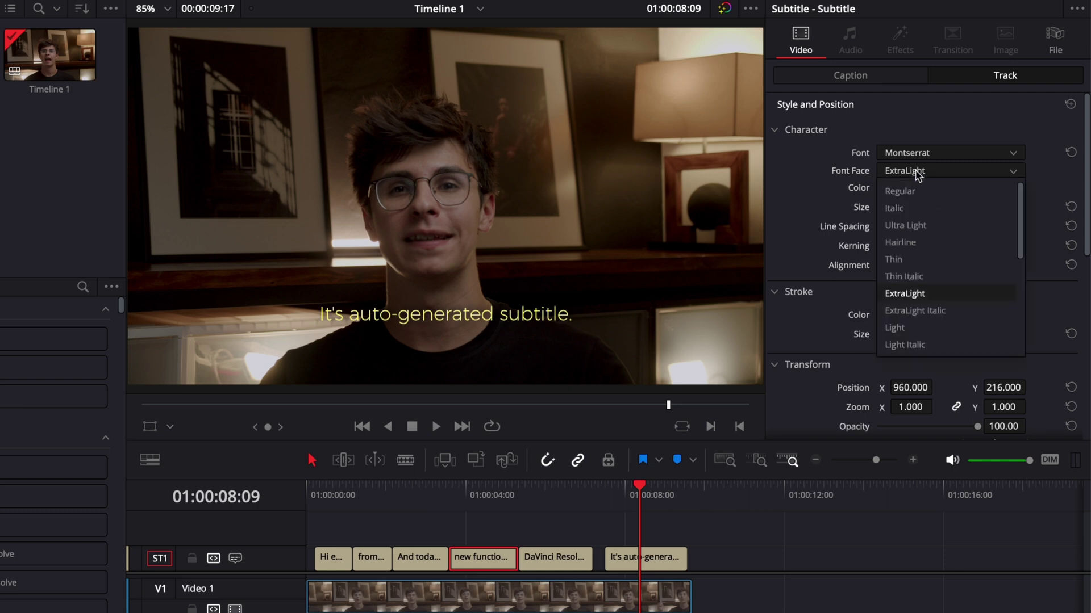
click(909, 191)
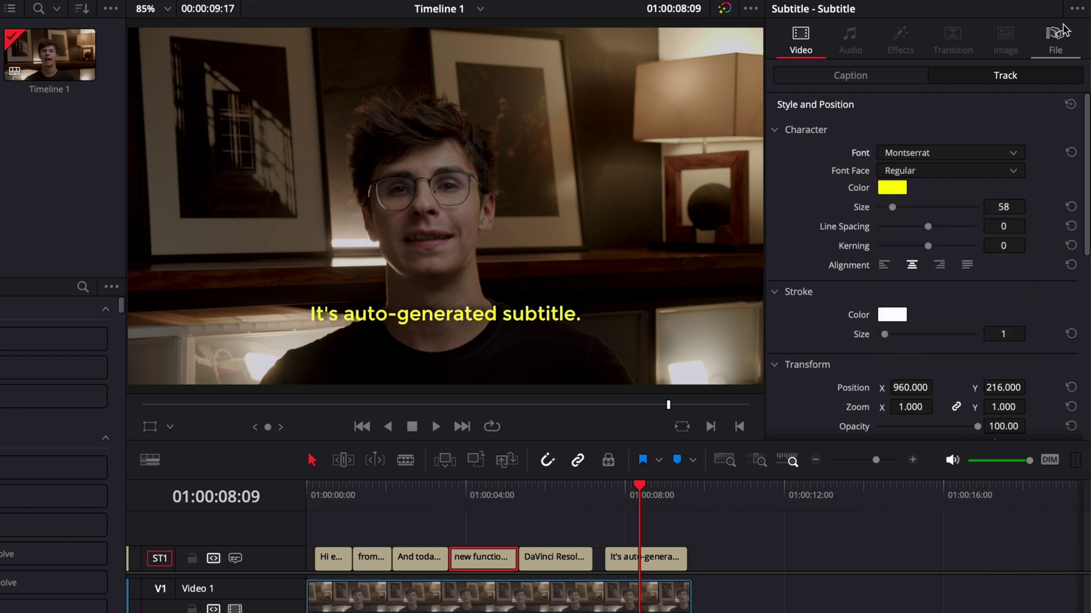
click(1077, 8)
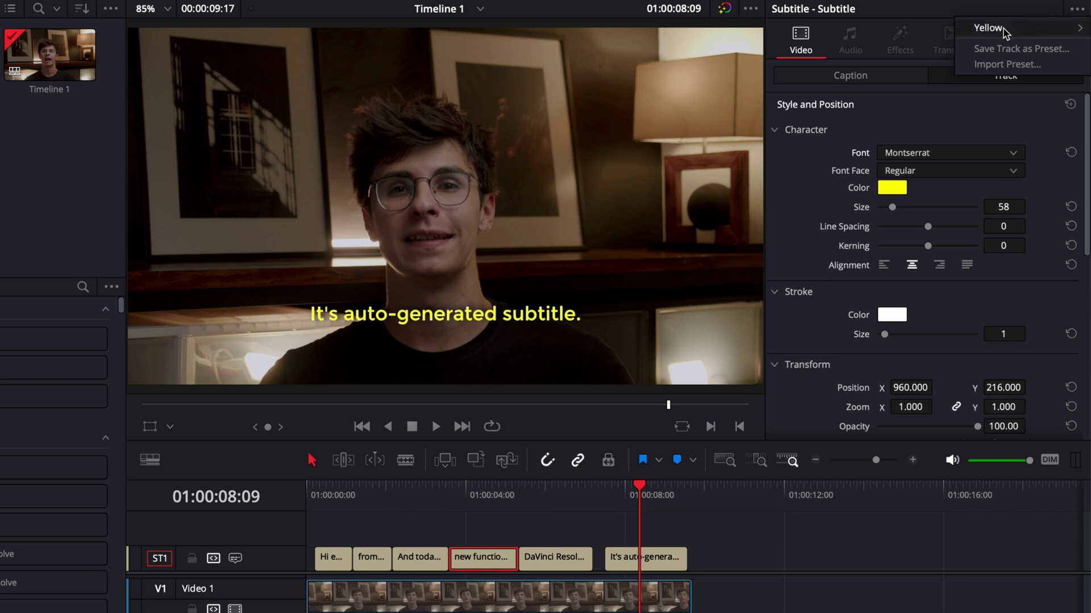
mouse_move(985, 33)
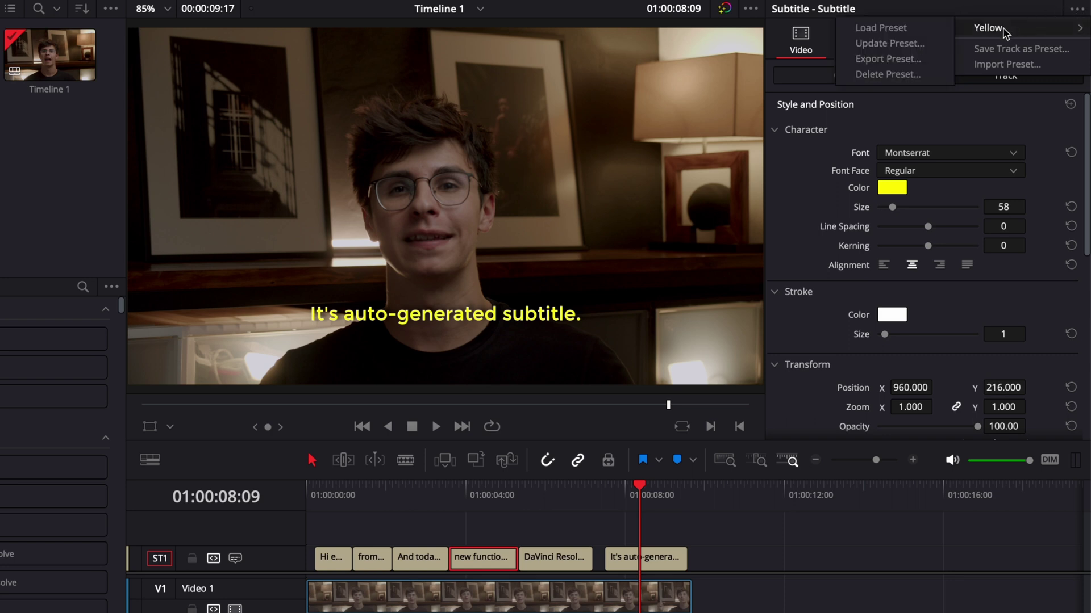
click(890, 44)
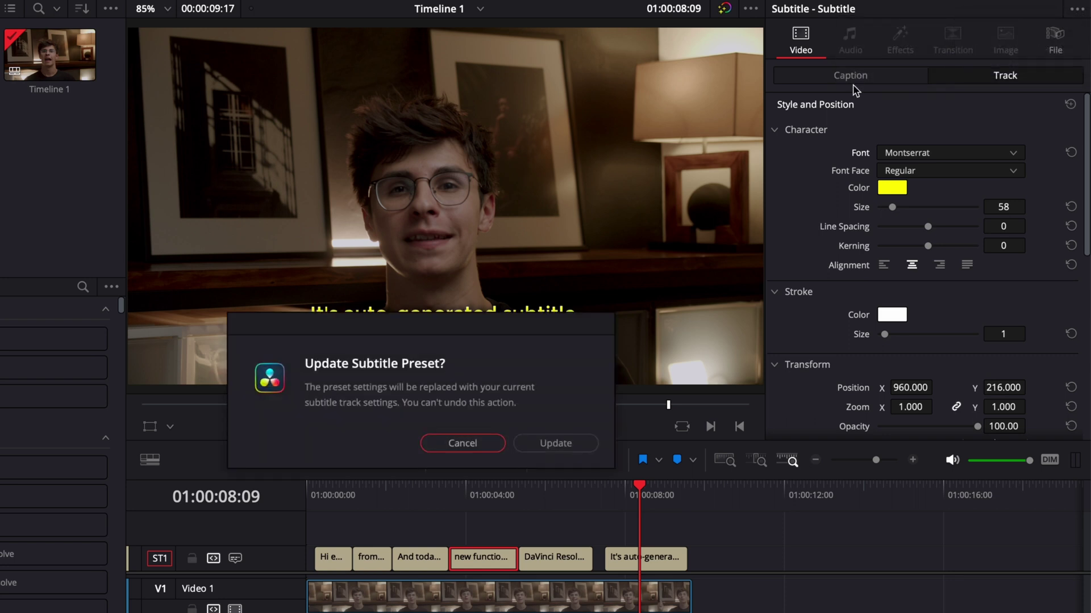
click(560, 442)
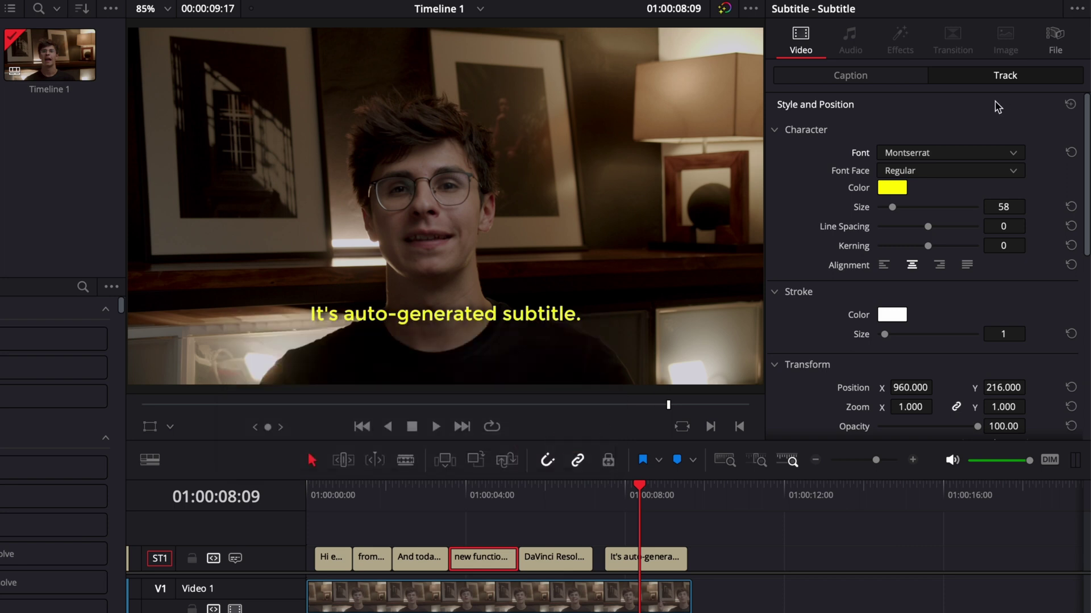
click(1077, 9)
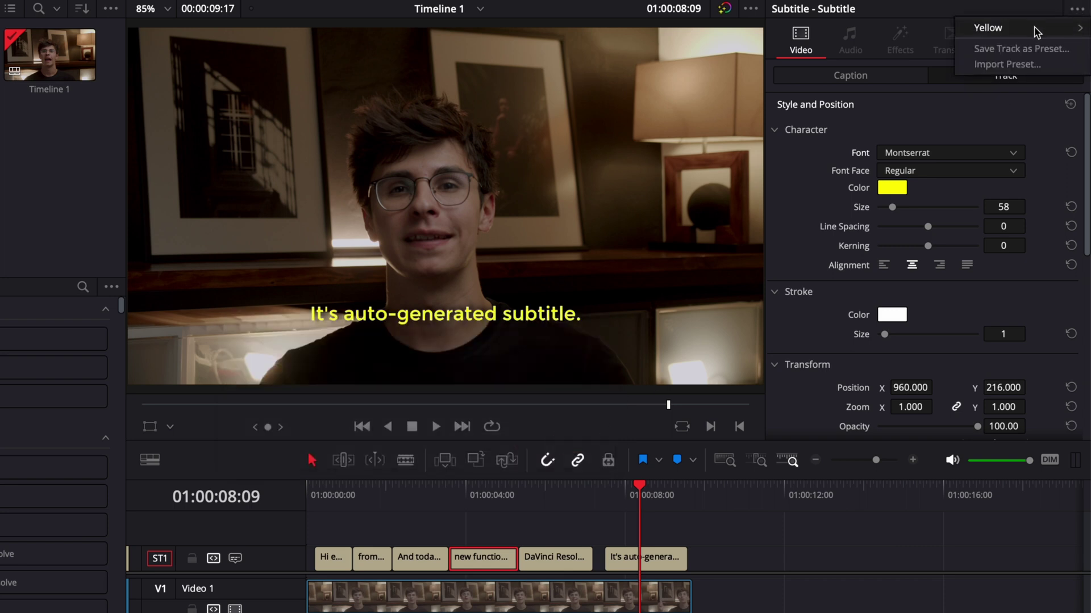
mouse_move(1035, 33)
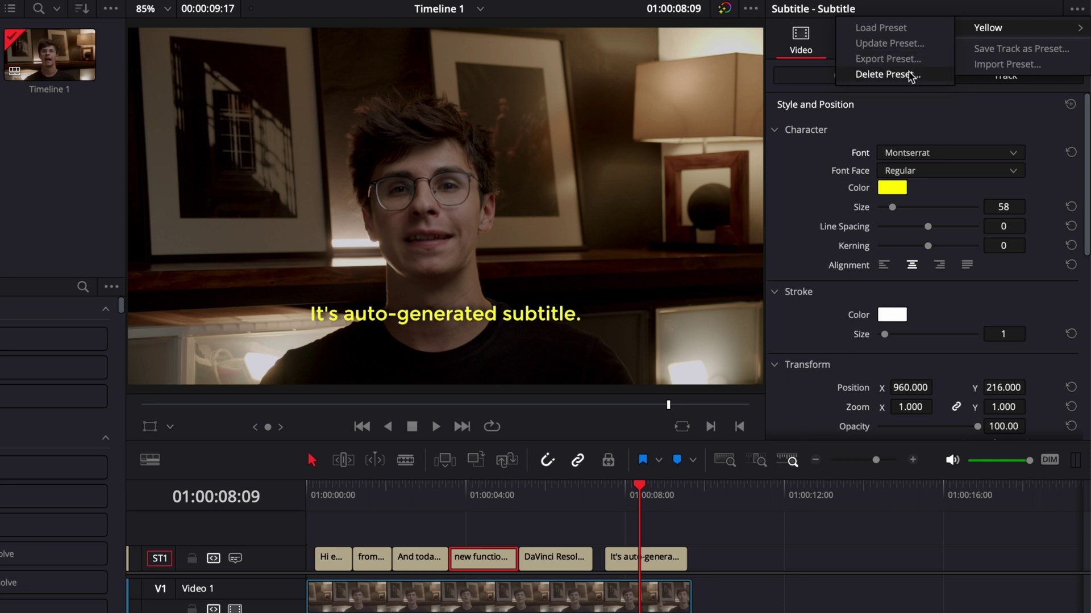
key(Escape)
Enlarge the subtitle text and change its colour to magenta
drag(892, 208, 905, 208)
click(892, 187)
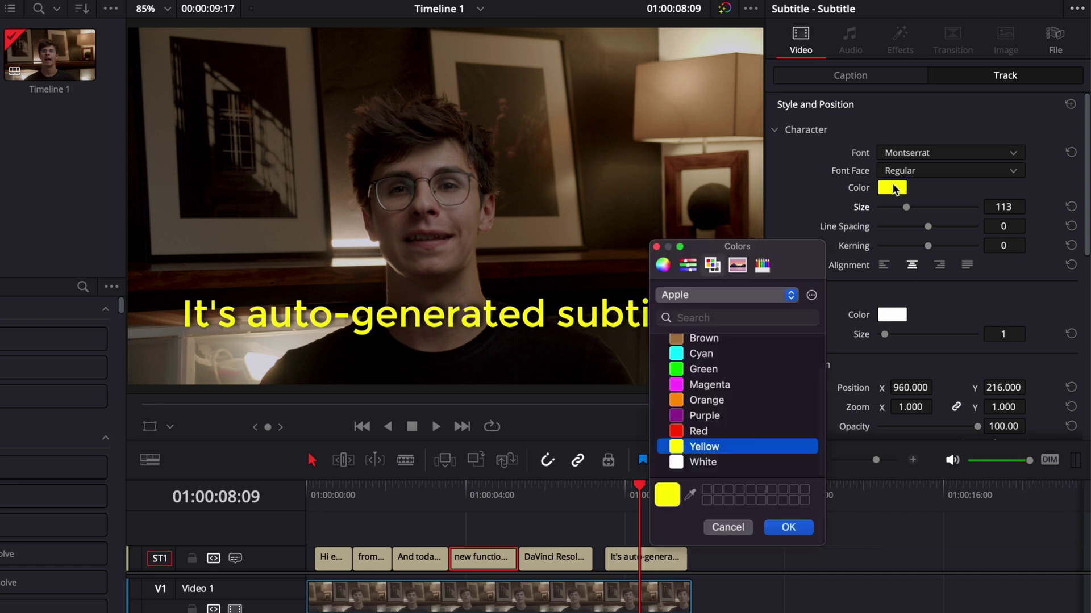
click(673, 386)
click(786, 527)
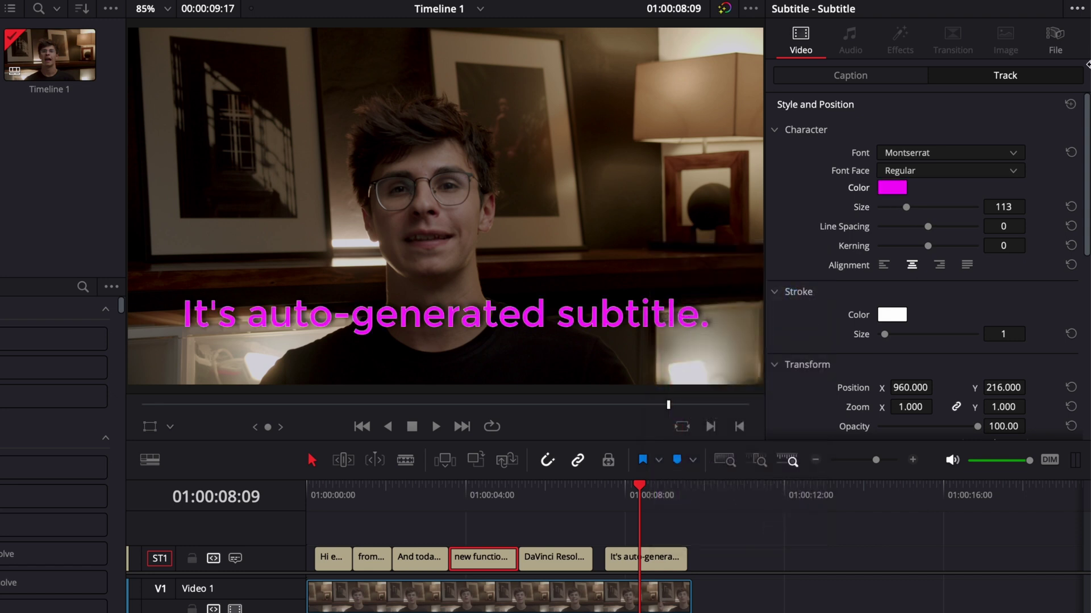
Save the track style as a new preset named Magenta
click(1075, 11)
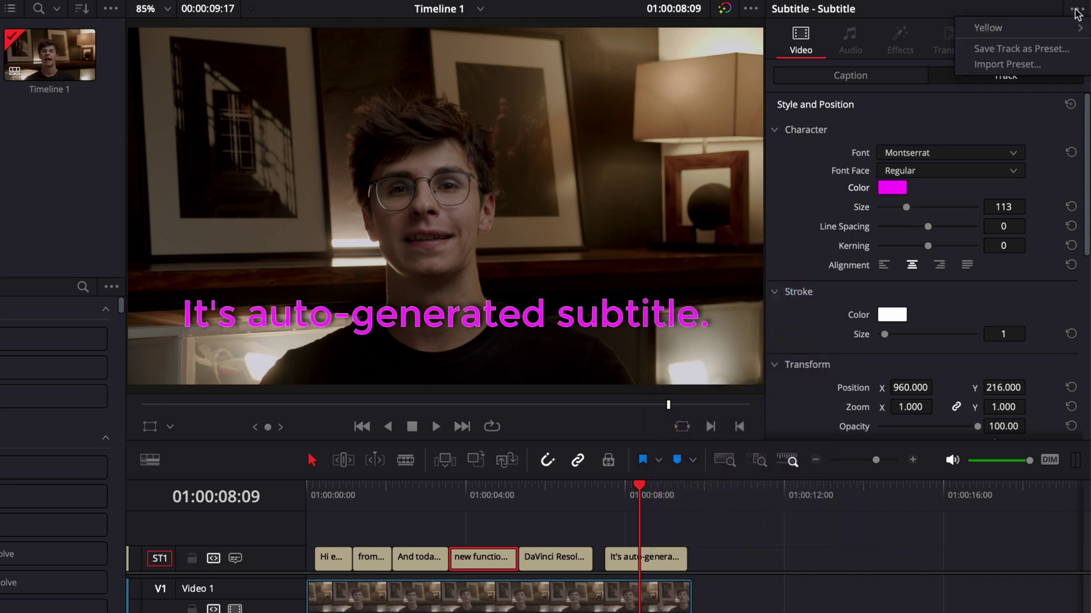
click(1020, 49)
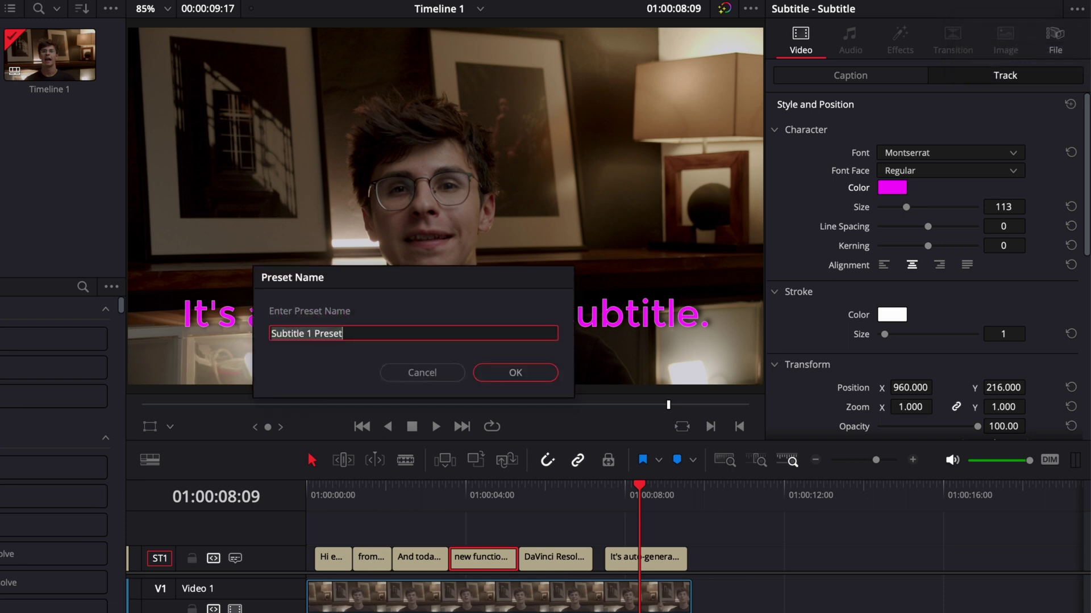
text(Magenta)
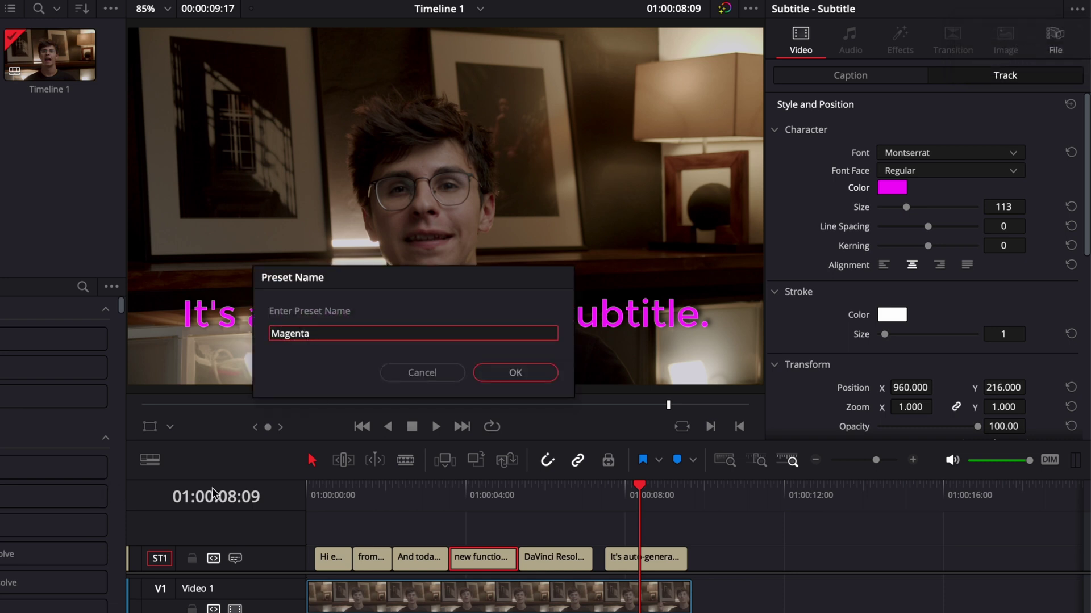
click(516, 373)
Test-load the Yellow and Magenta presets, then undo back to the yellow style
click(1077, 9)
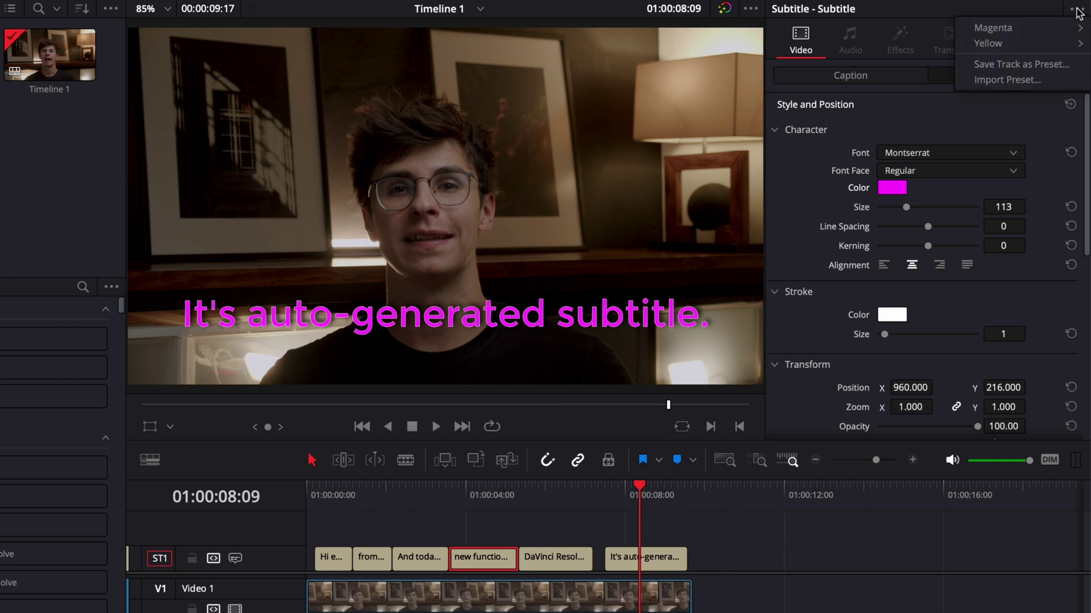
mouse_move(1030, 44)
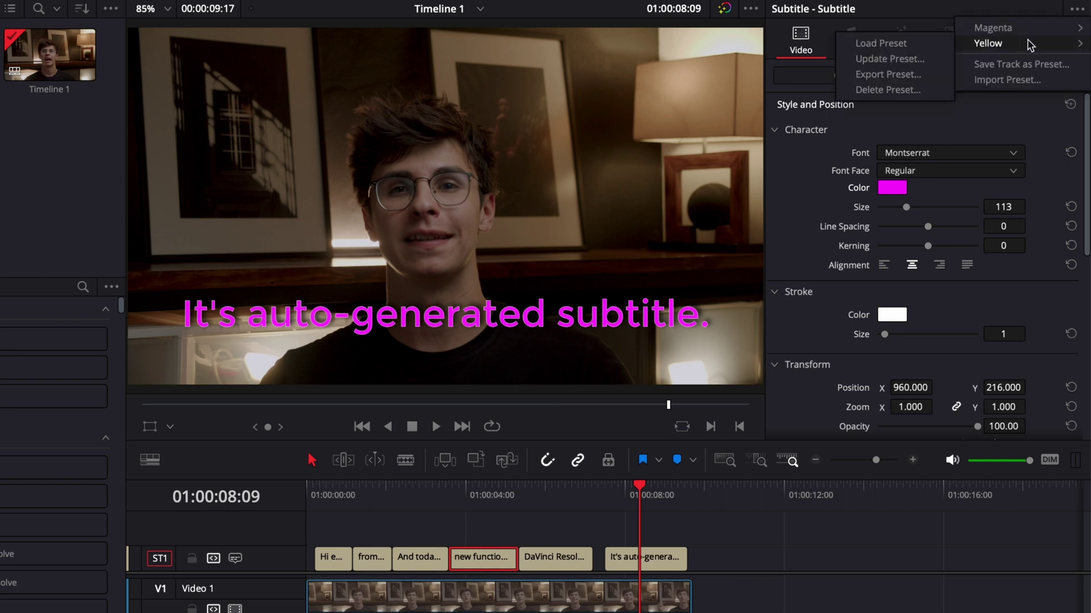
click(886, 44)
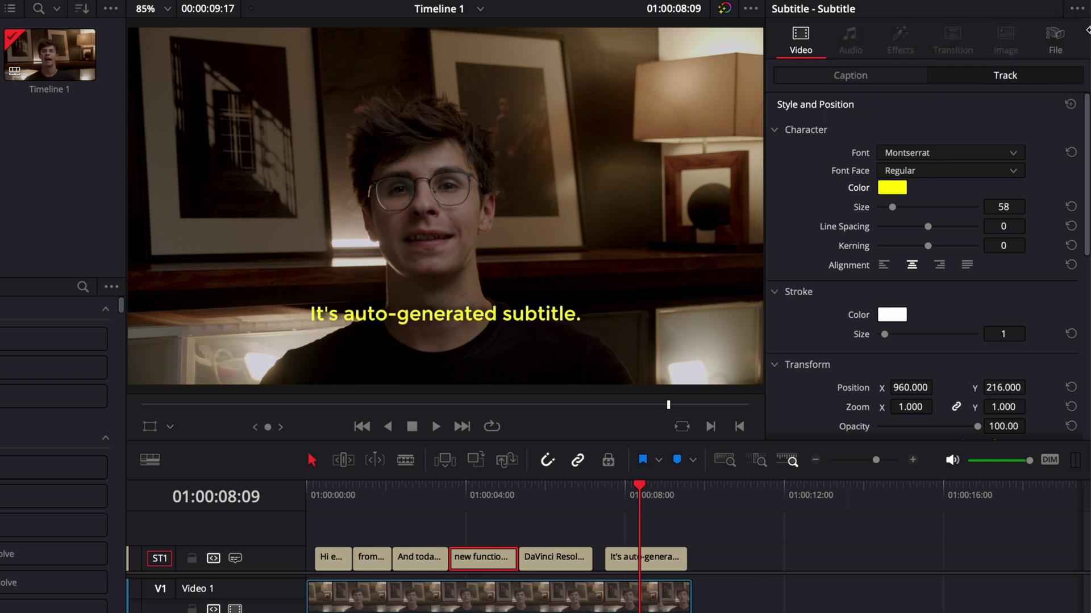
click(1075, 11)
mouse_move(1037, 29)
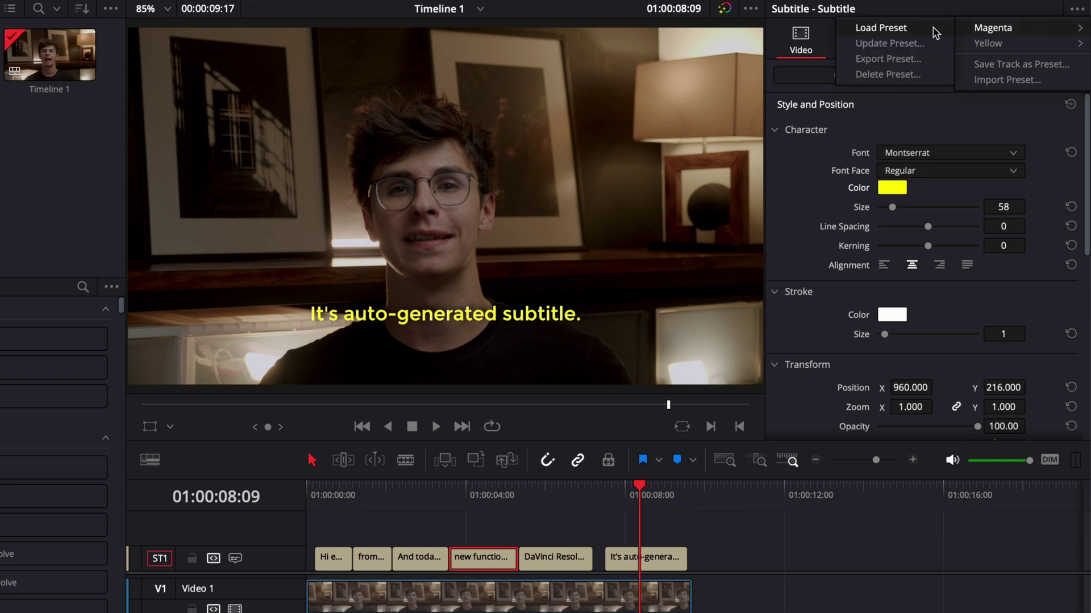
click(935, 30)
key(ctrl+z)
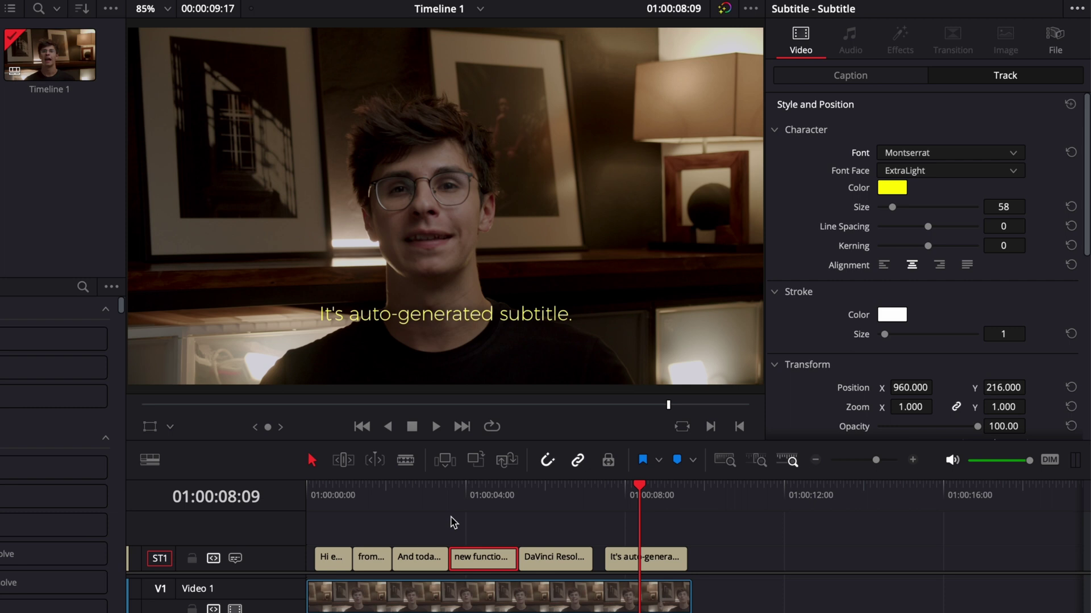
Lock the ST1 subtitle track, check its clips can't be selected, and save the Subtitles project
click(192, 559)
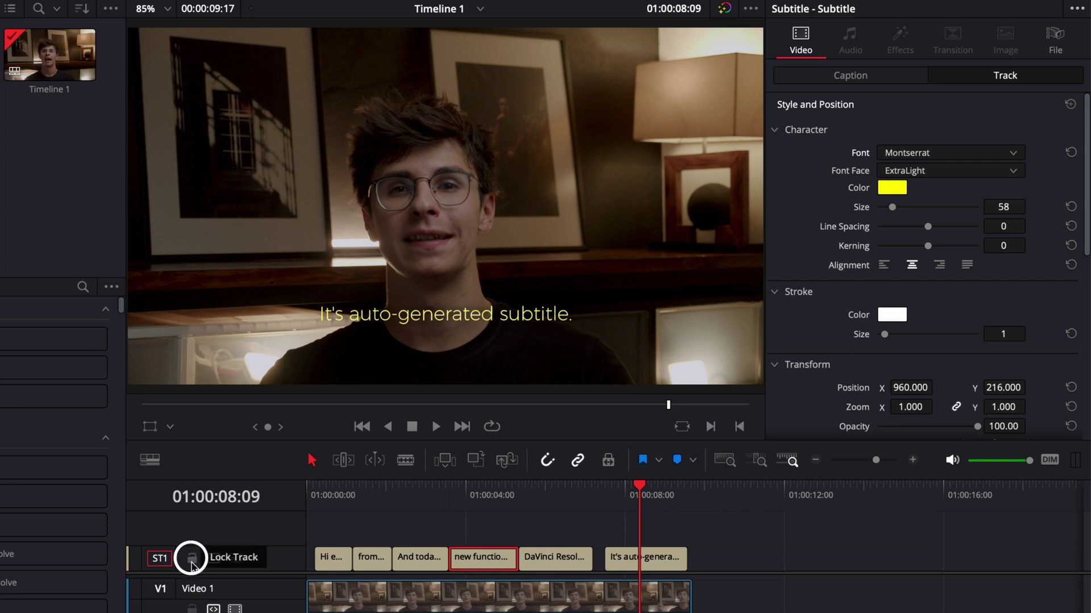
click(192, 559)
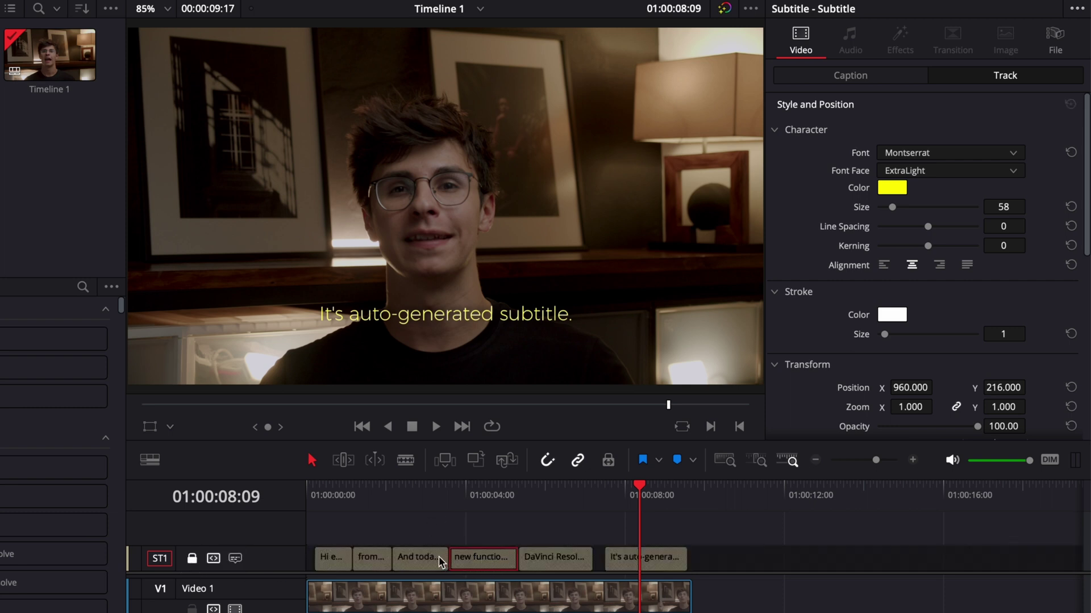
click(421, 562)
click(552, 556)
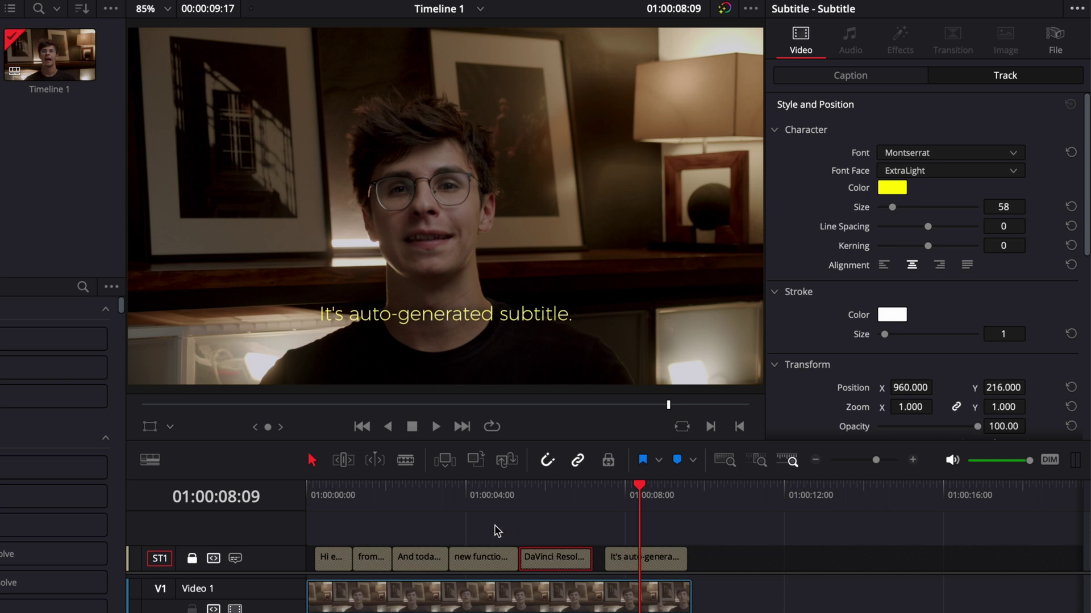
click(192, 559)
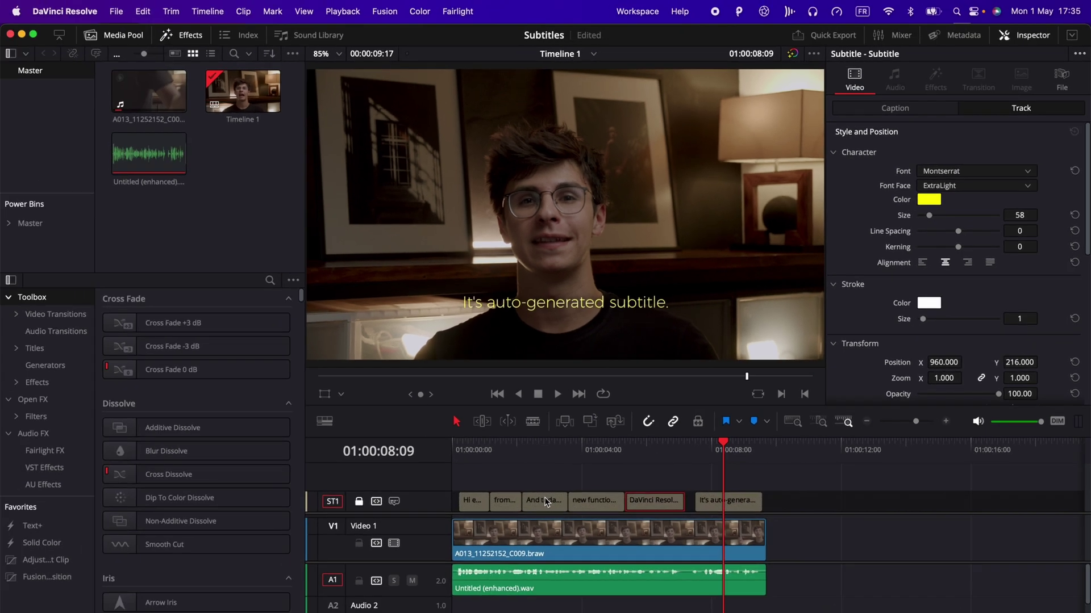
key(super+s)
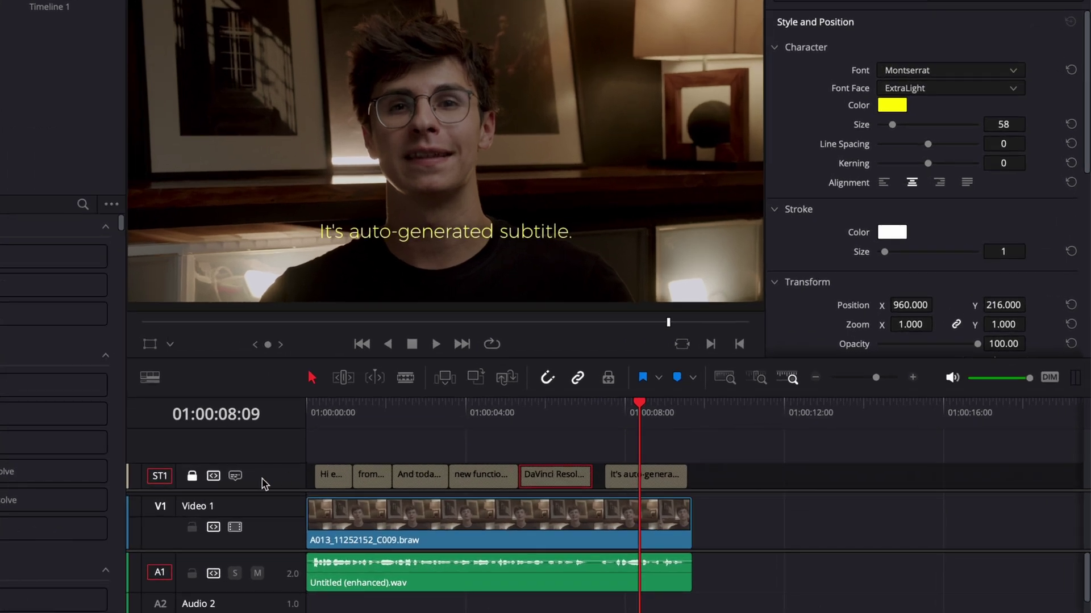
Export the ST1 subtitle track as Subtitle 1.srt on the Desktop
right_click(416, 504)
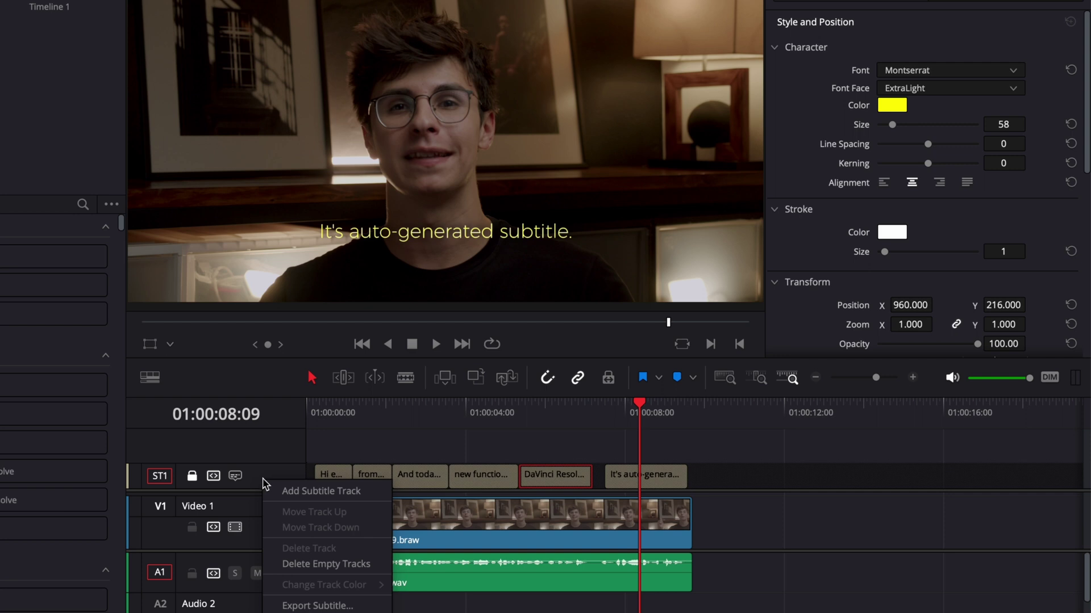
click(327, 606)
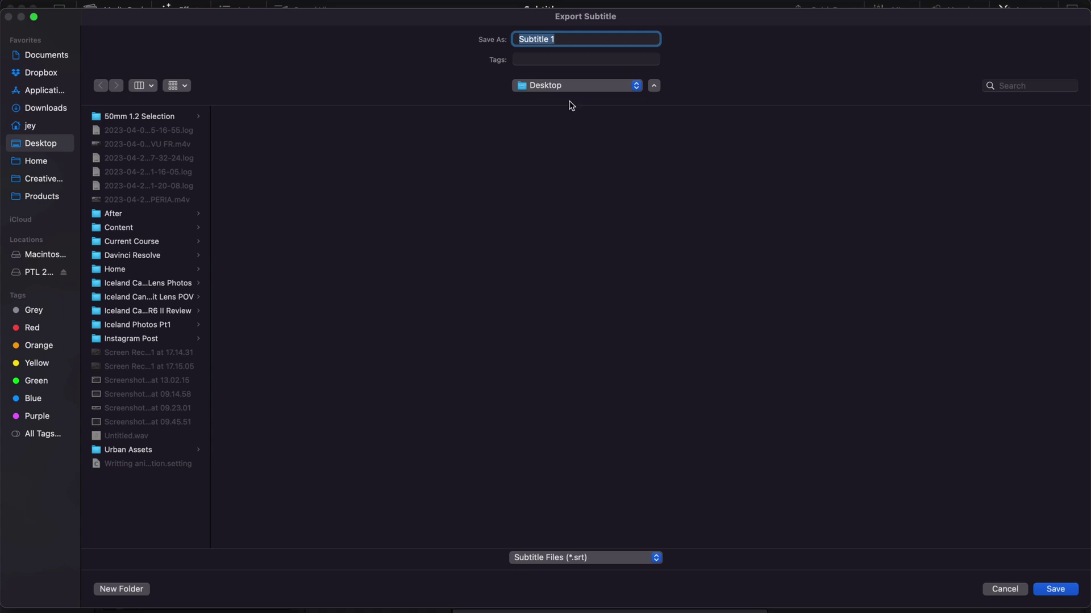
click(1062, 590)
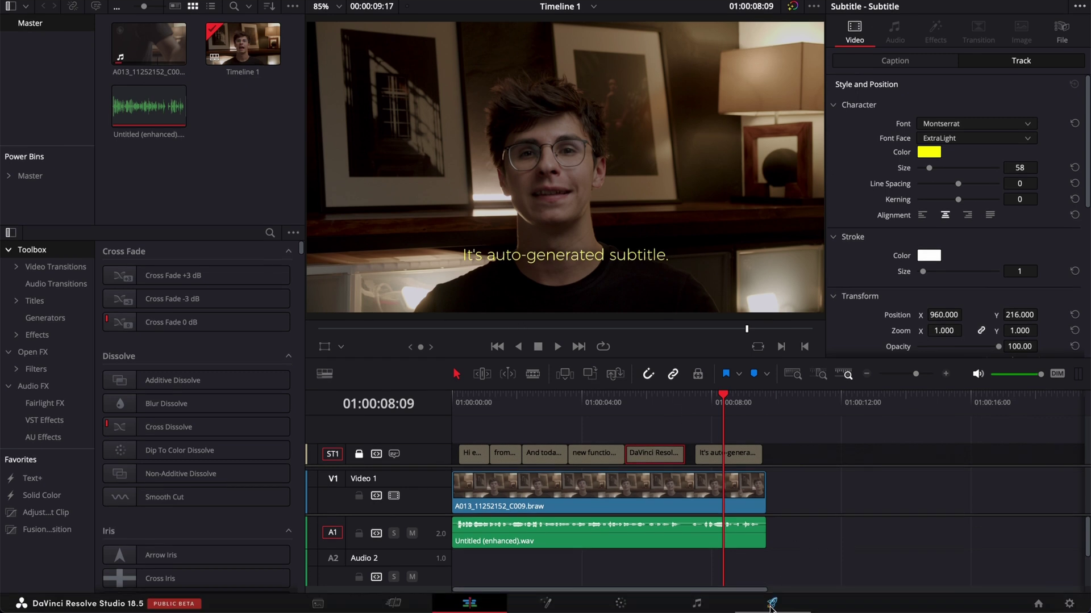
On the Deliver page, enable subtitle export with the Burn into video format
click(771, 606)
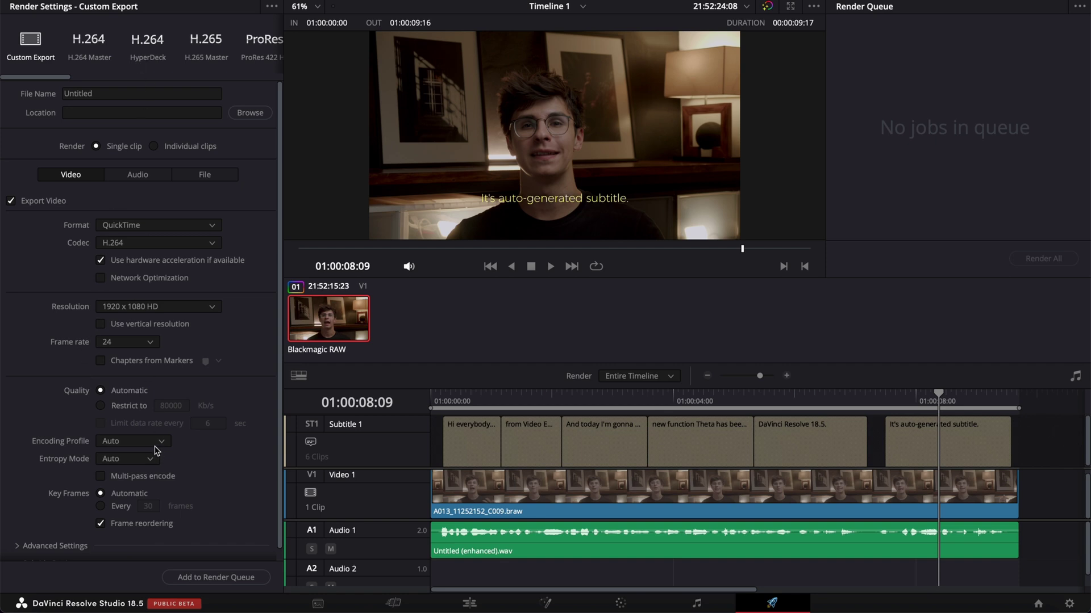
scroll(146, 372, down, 1)
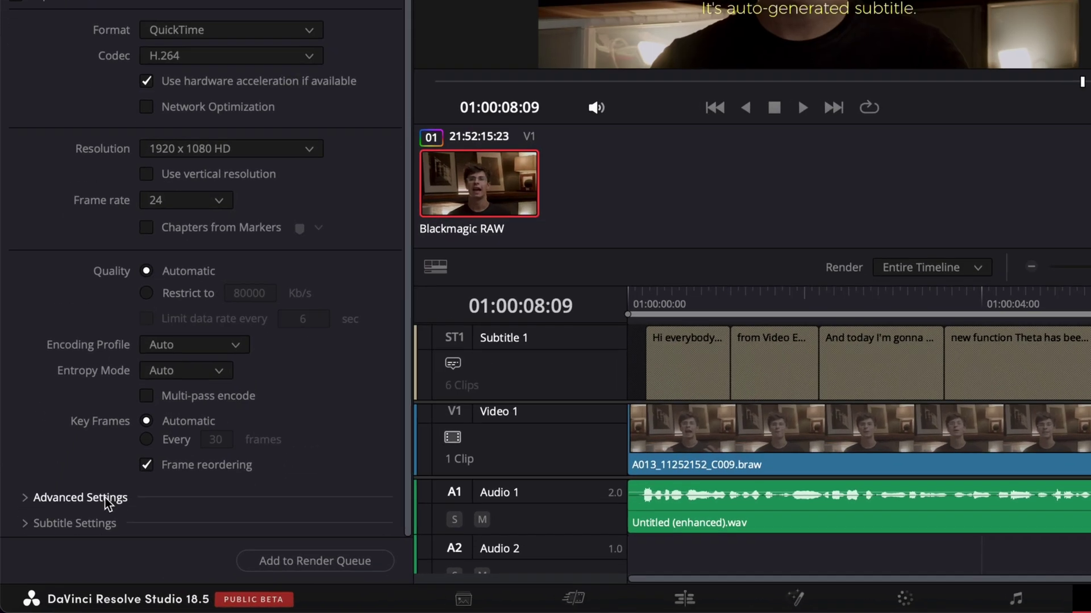
click(22, 523)
scroll(103, 488, down, 5)
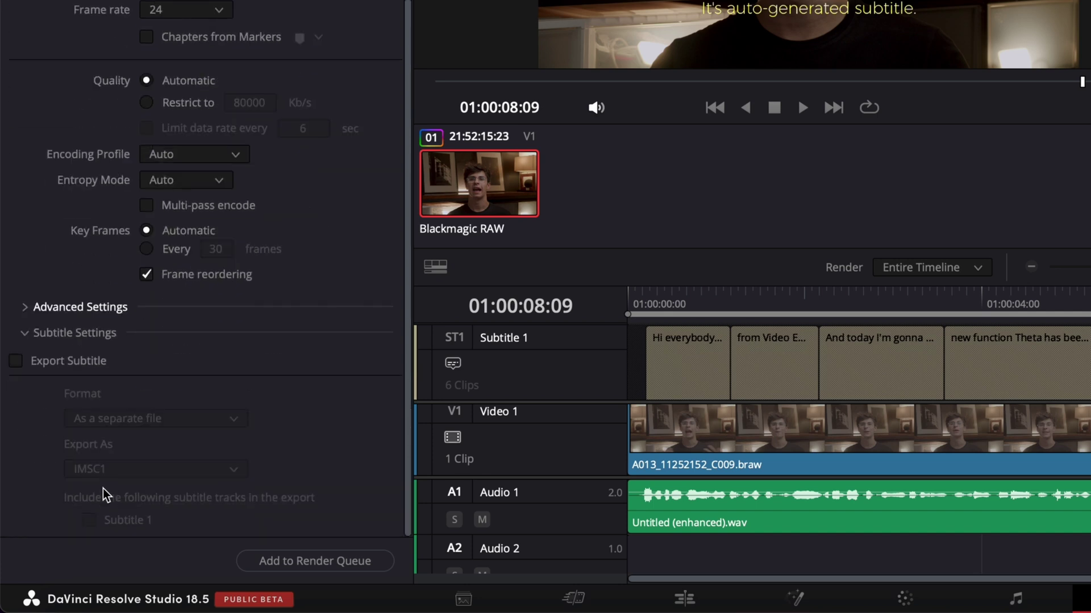
click(15, 361)
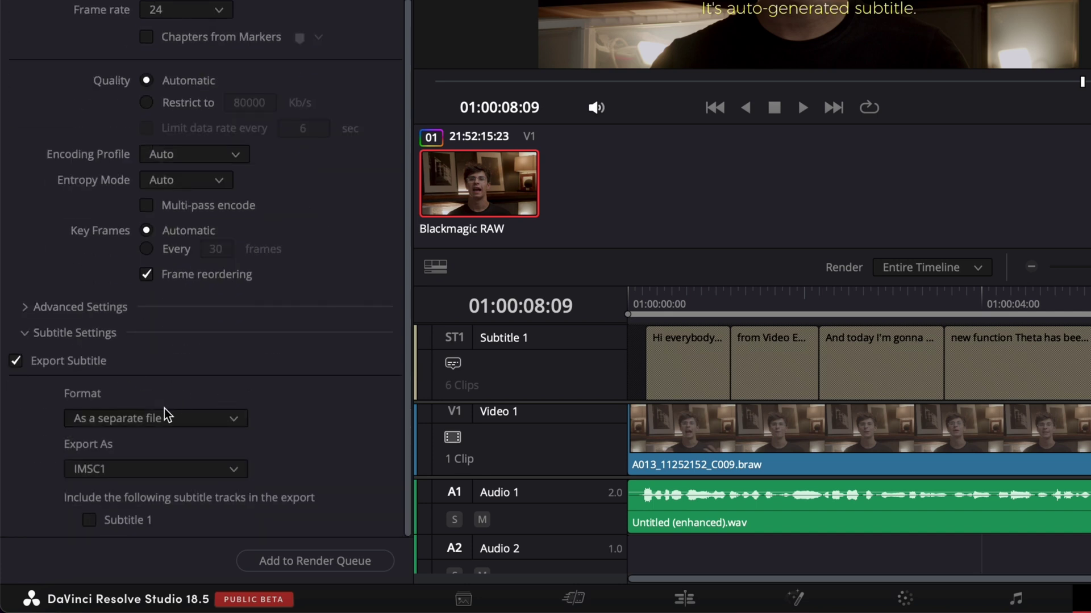
click(185, 415)
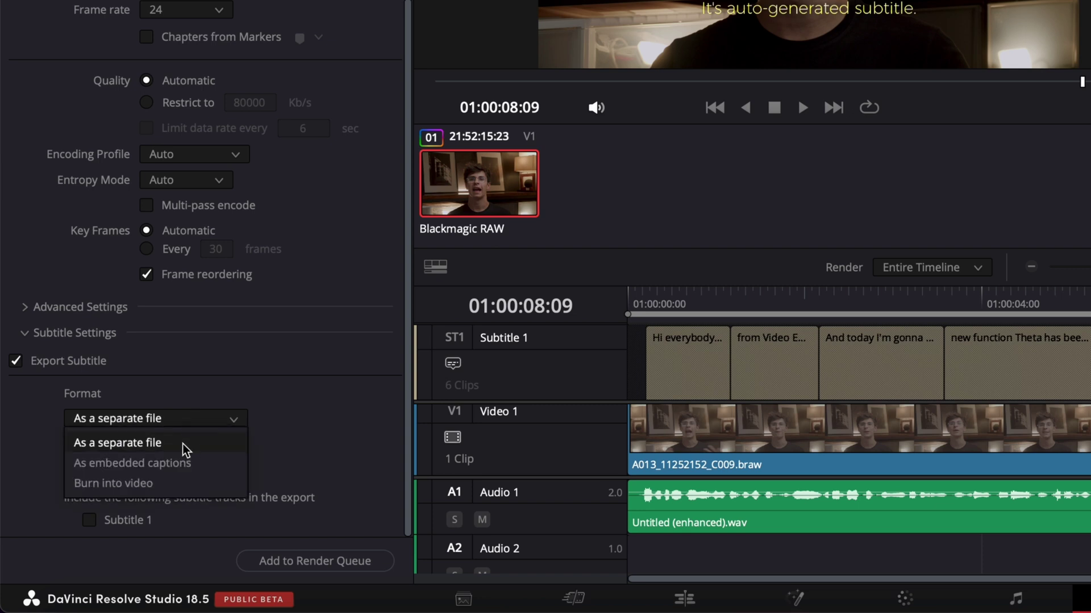
click(215, 483)
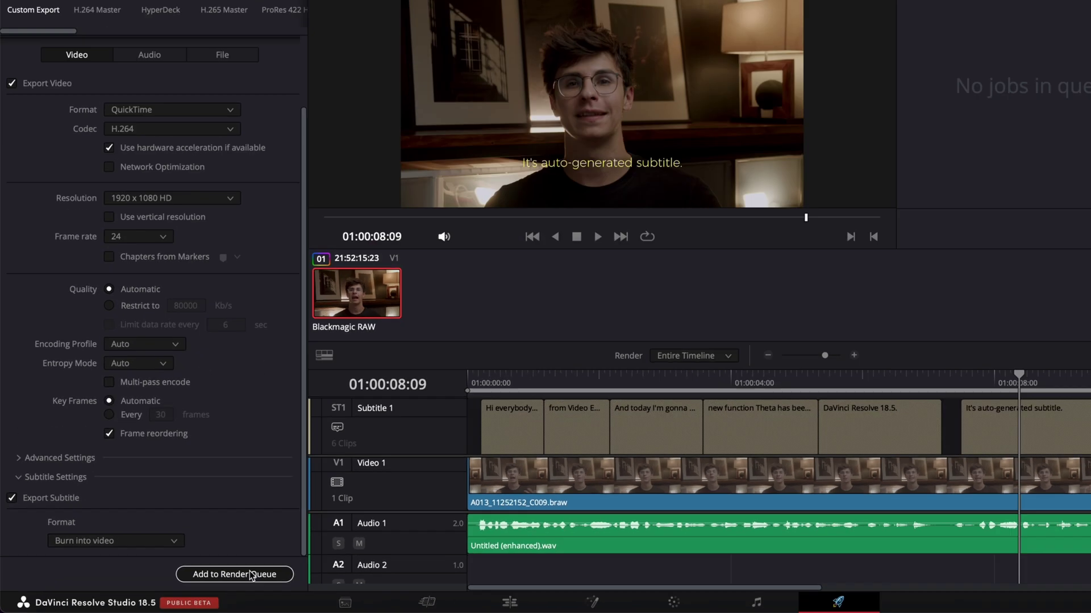
Queue the Timeline 1 render as Untitled.mov in Movies, then go back to Edit
click(336, 559)
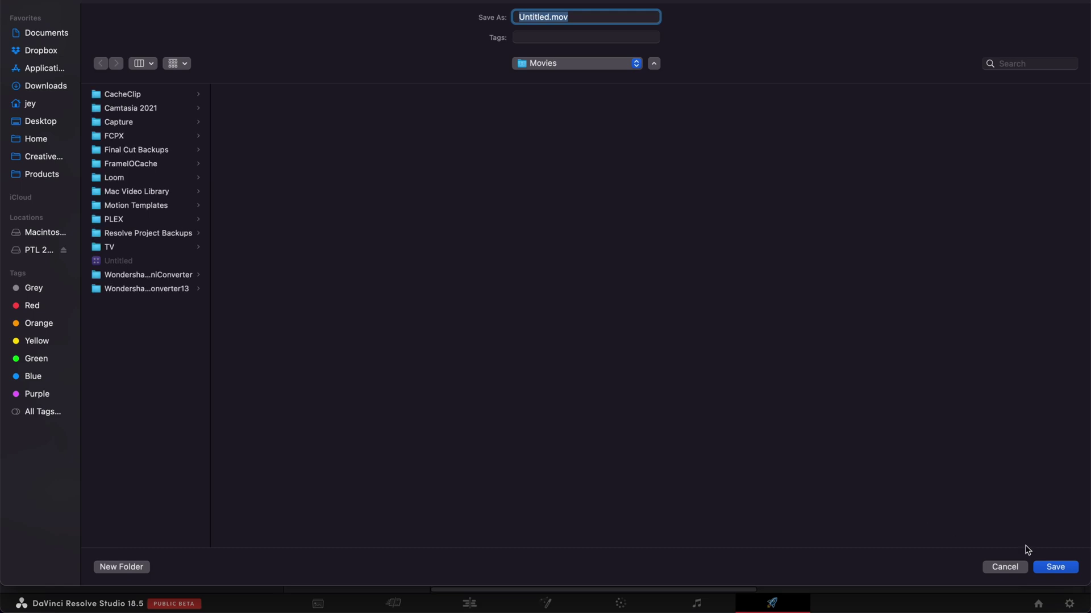
click(1059, 568)
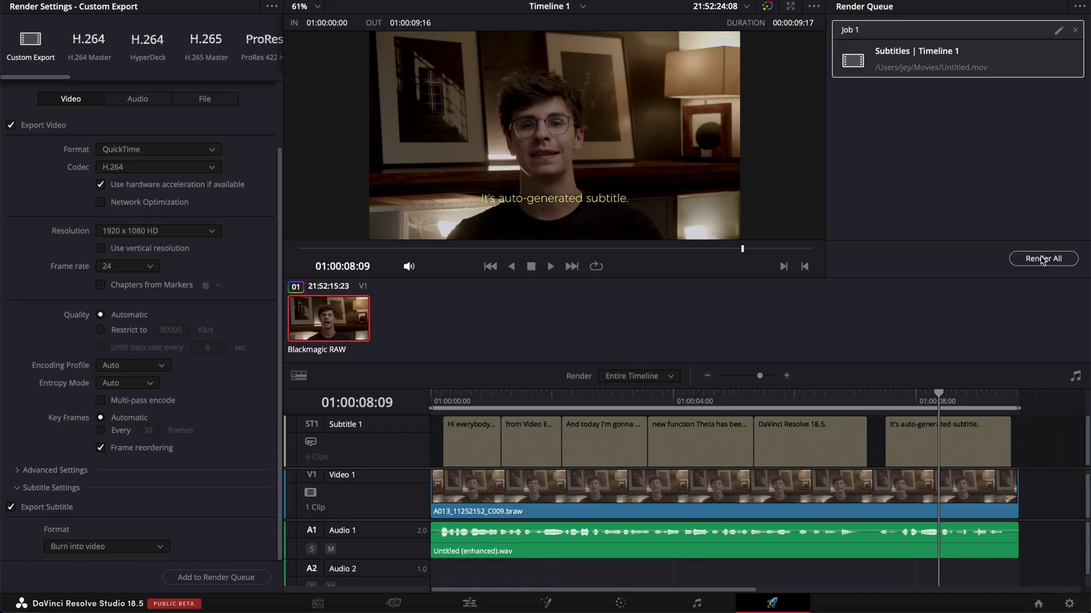
click(476, 603)
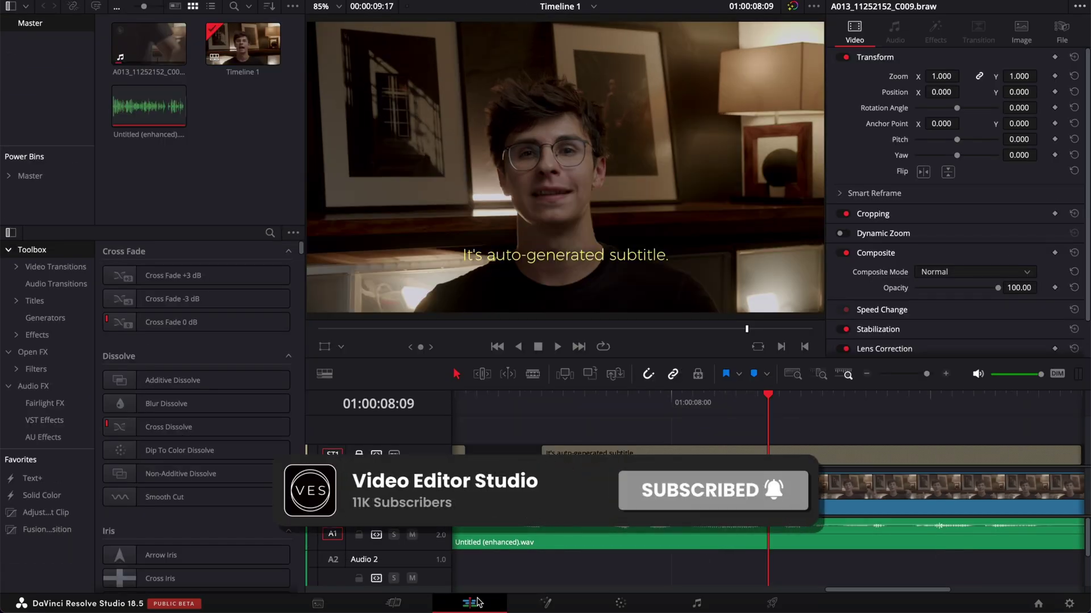